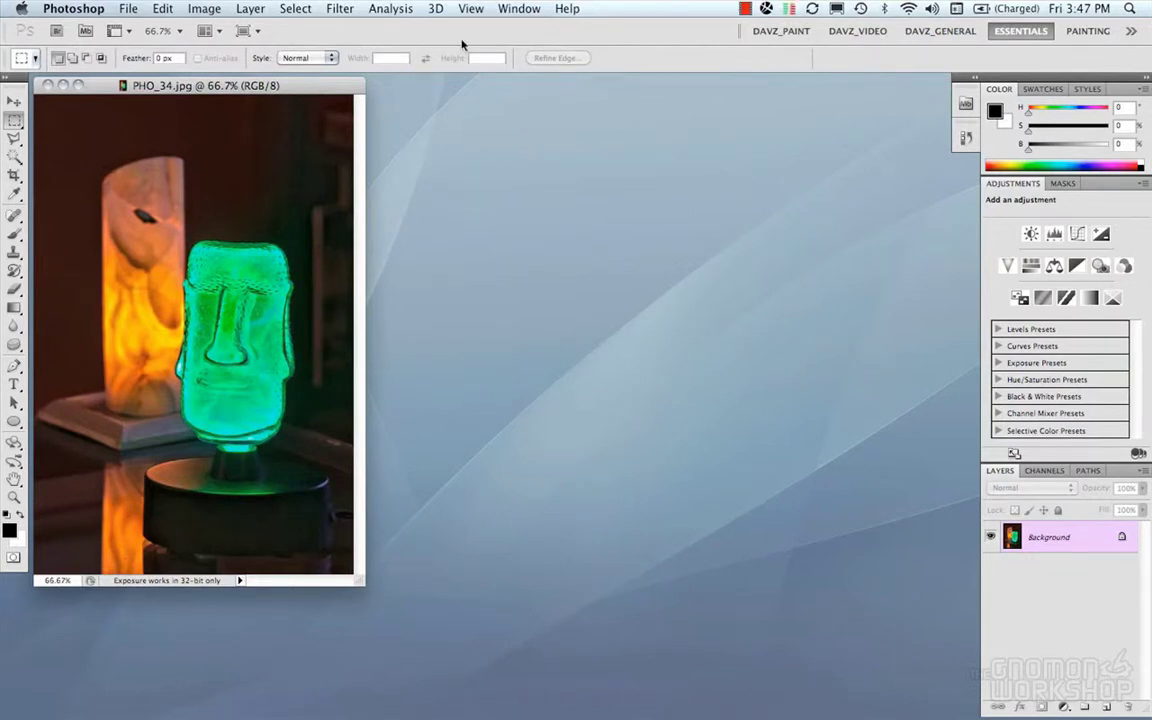
Step: Select the Essentials workspace and browse the menu bar without choosing anything
left_click(1040, 33)
left_click(97, 7)
mouse_move(131, 7)
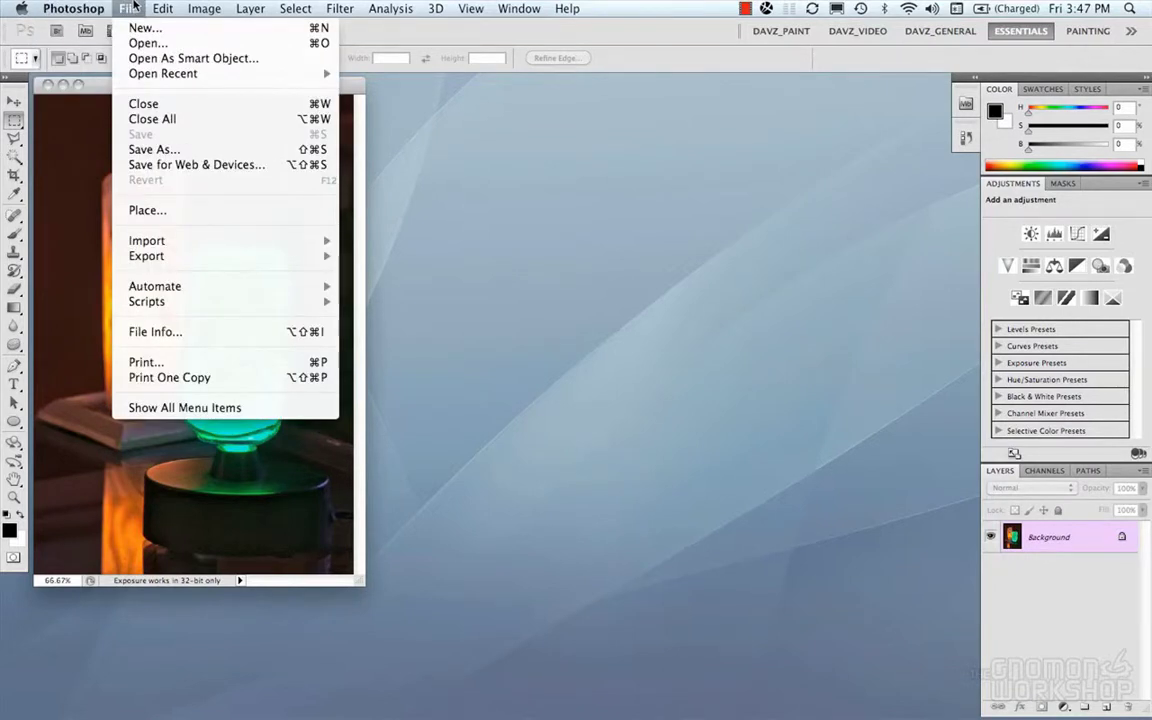
mouse_move(241, 7)
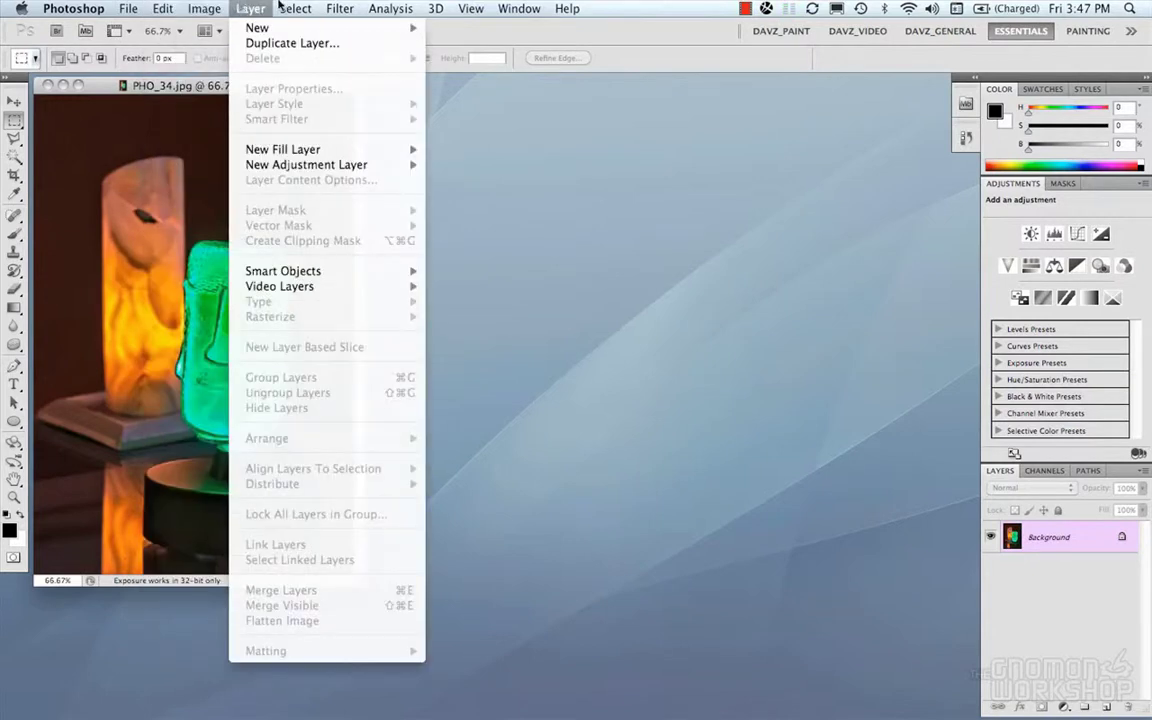
mouse_move(387, 6)
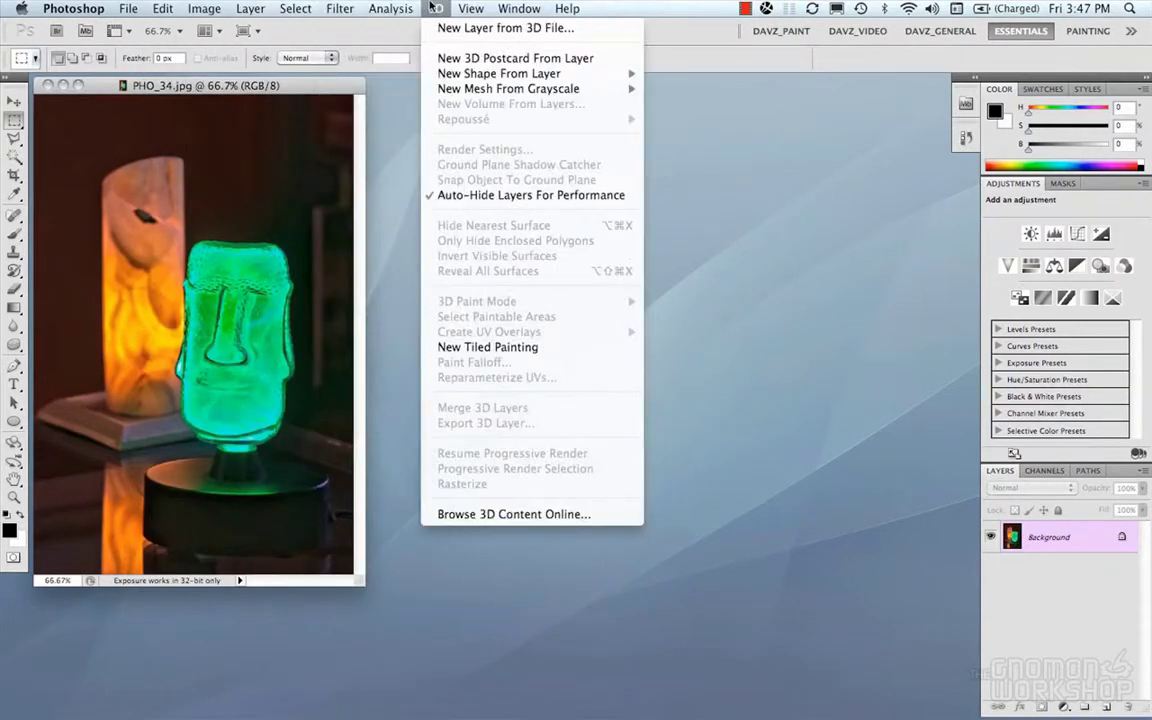
left_click(130, 7)
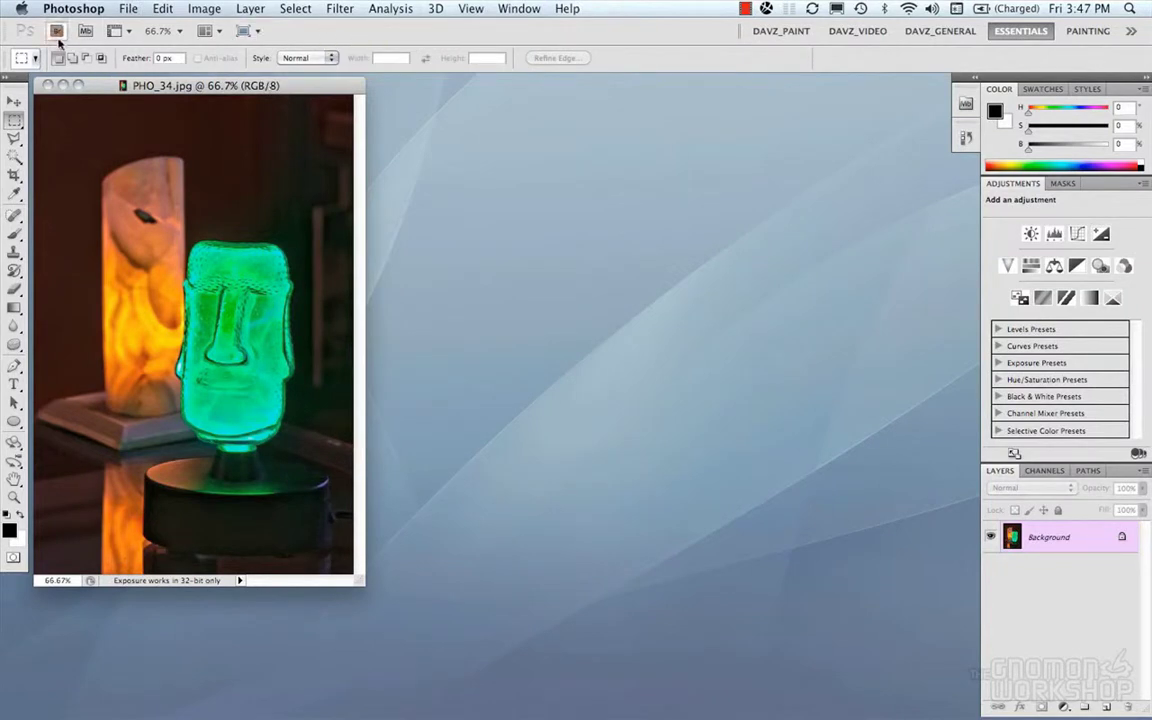
Step: View the guides/rulers options and screen mode choices, closing both unchanged
left_click(117, 32)
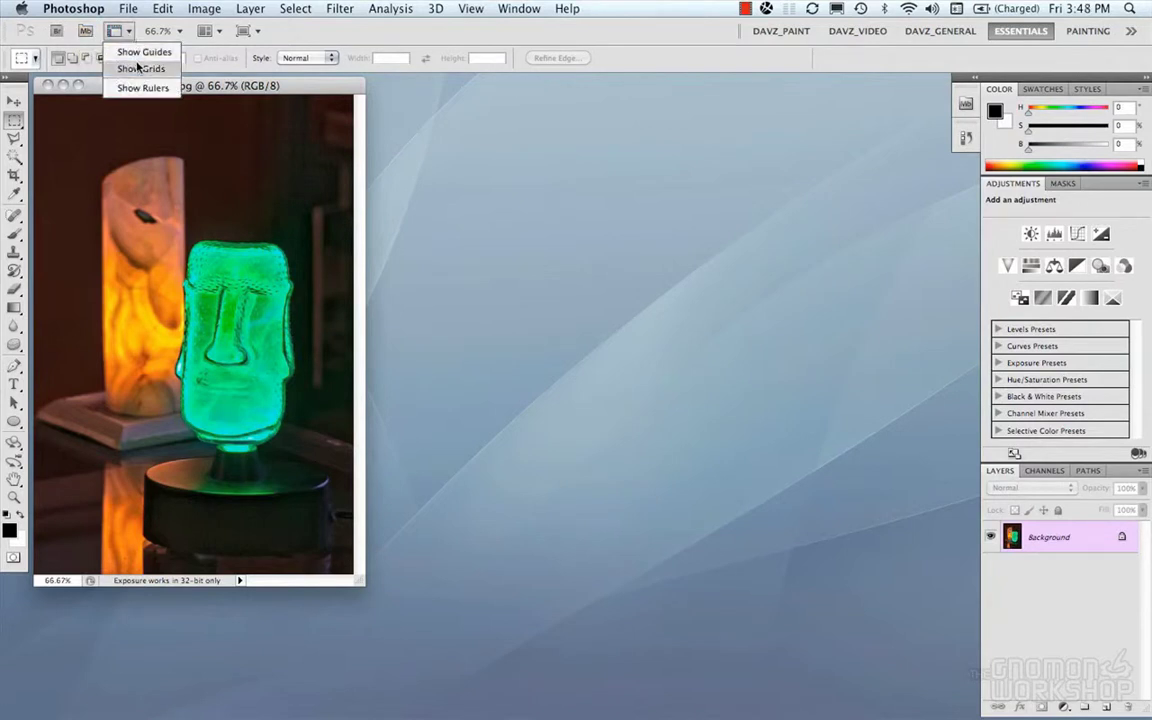
left_click(180, 34)
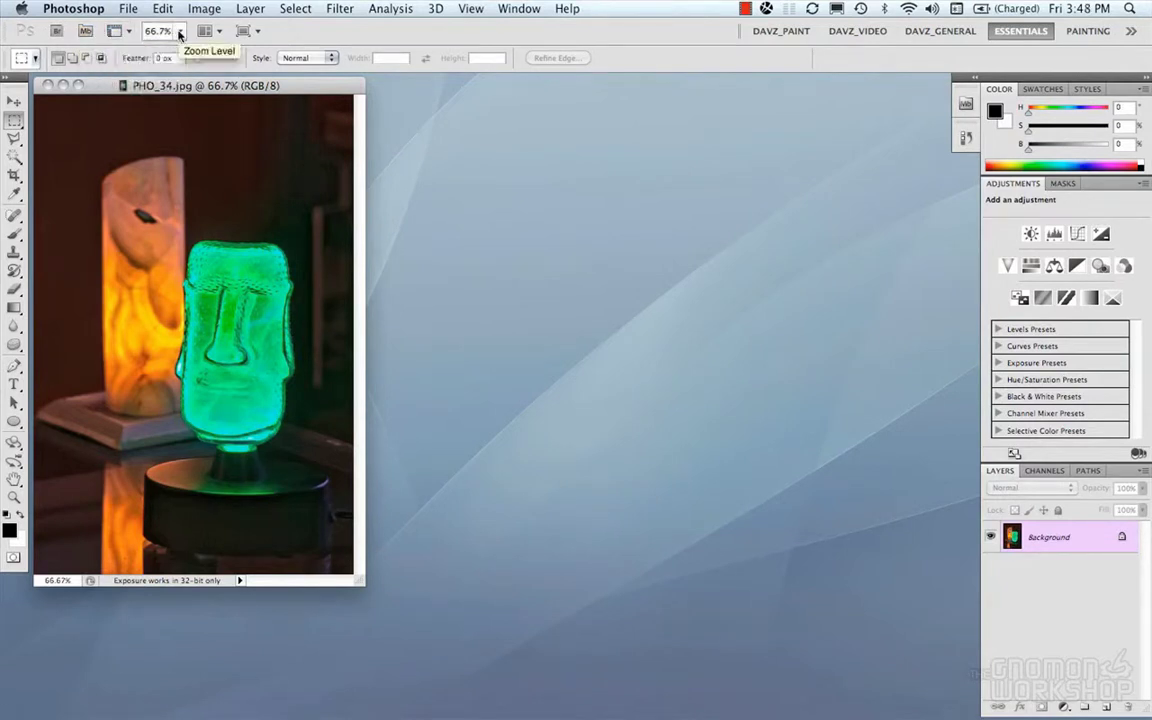
left_click(257, 34)
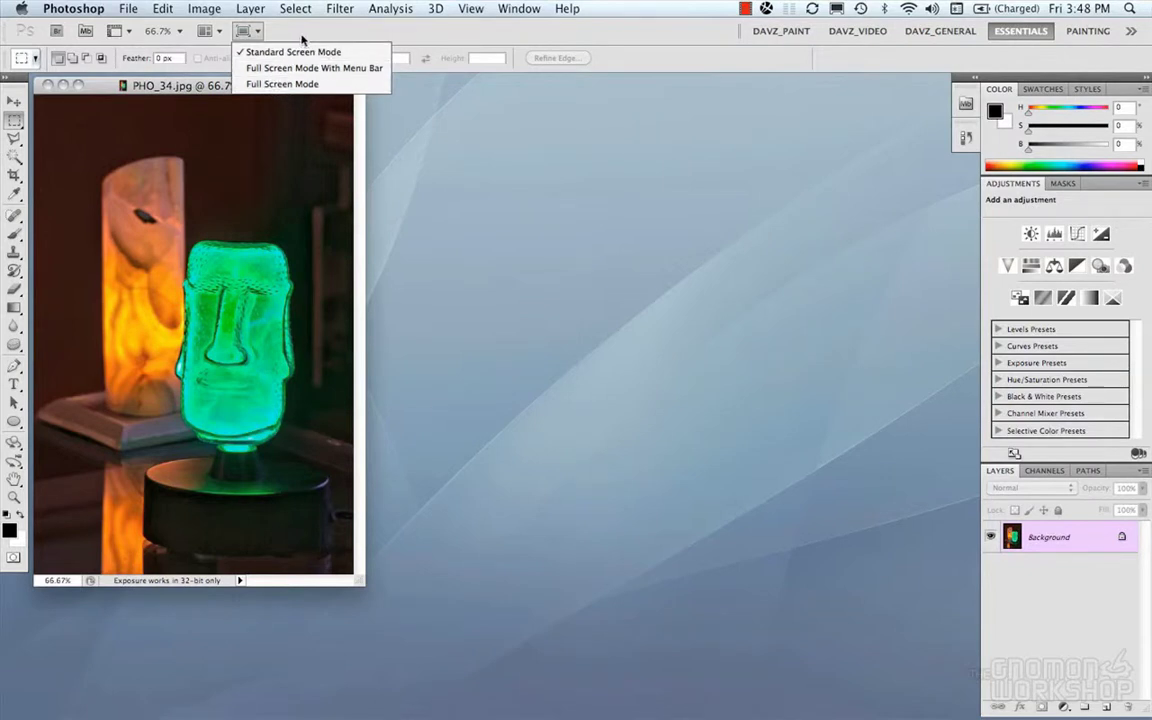
left_click(622, 53)
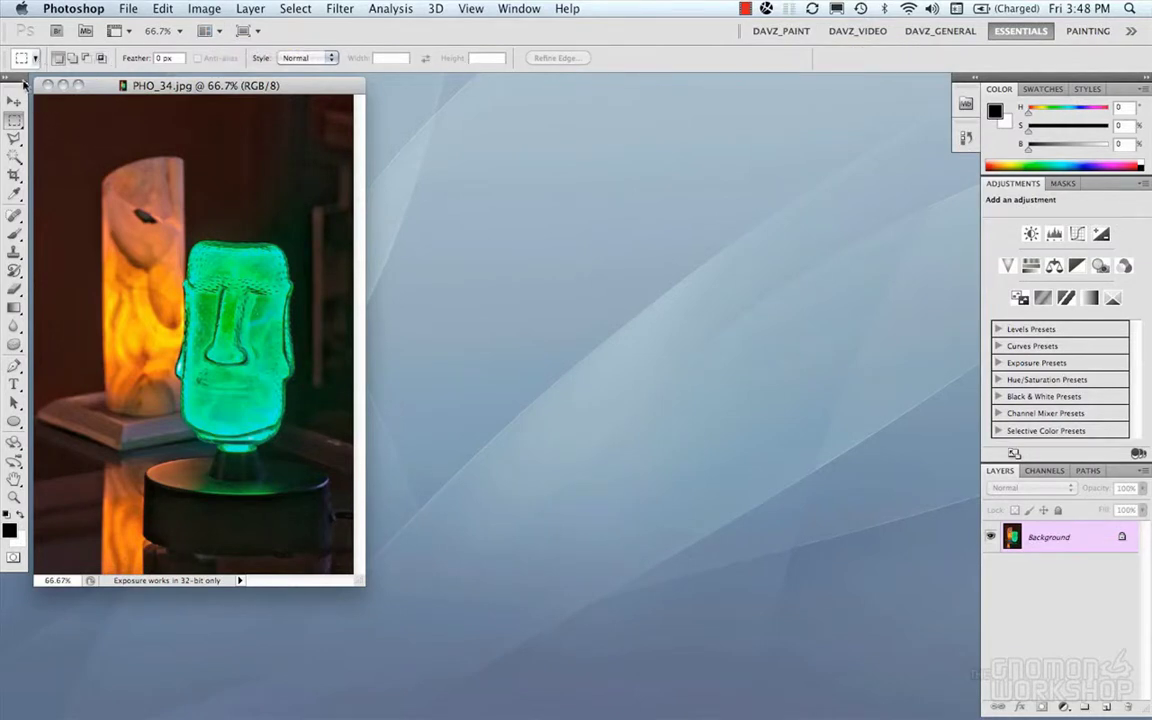
Step: Try the Lasso, Magic Wand, Crop, Eyedropper and Spot Healing tools, ending on Rectangular Marquee
left_click(13, 140)
left_click(13, 157)
left_click(13, 175)
left_click(15, 195)
left_click(13, 175)
left_click(13, 157)
left_click(13, 140)
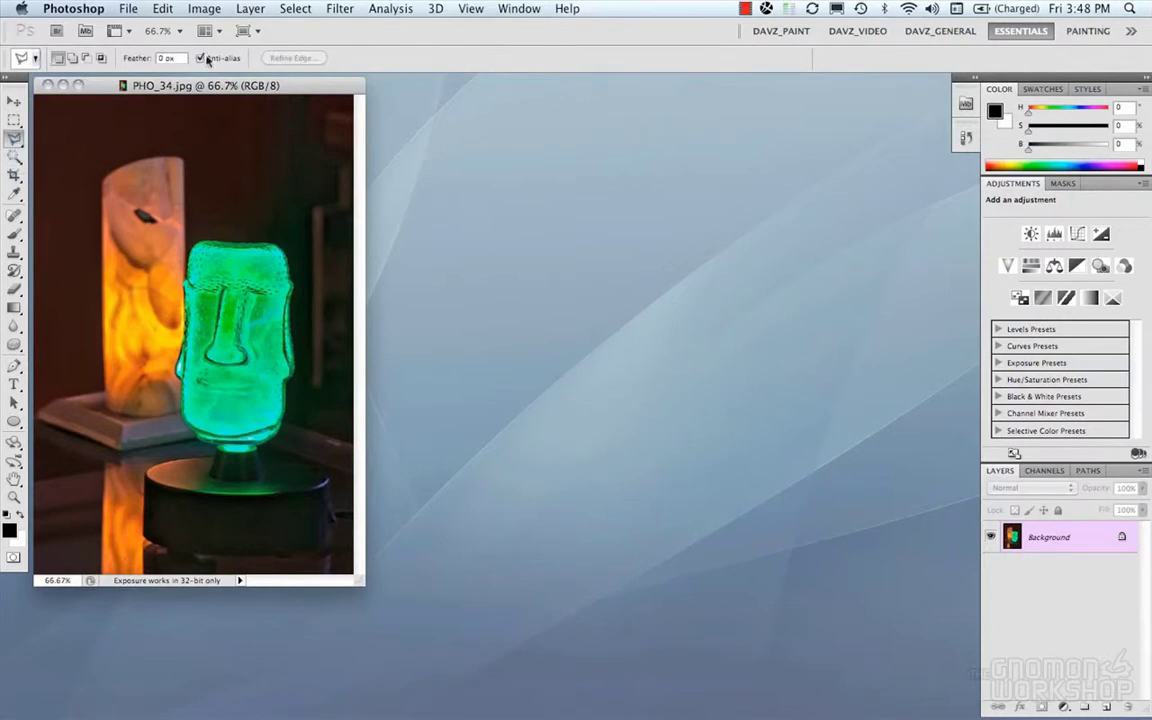
left_click(15, 214)
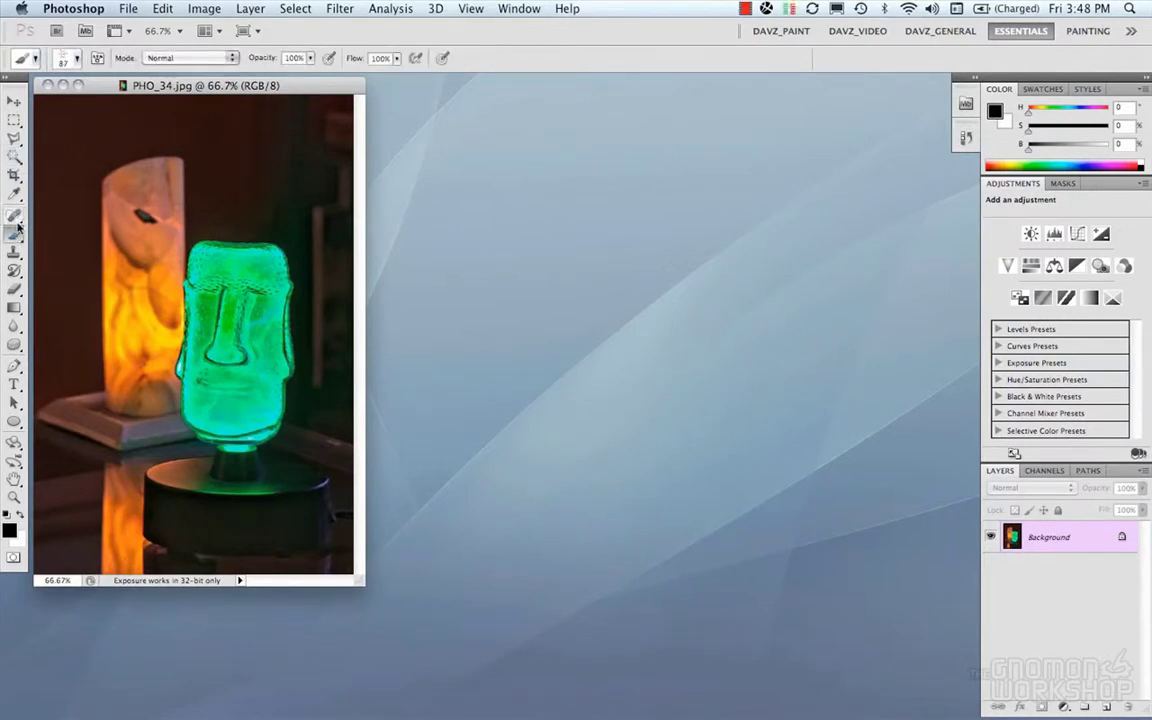
left_click(14, 119)
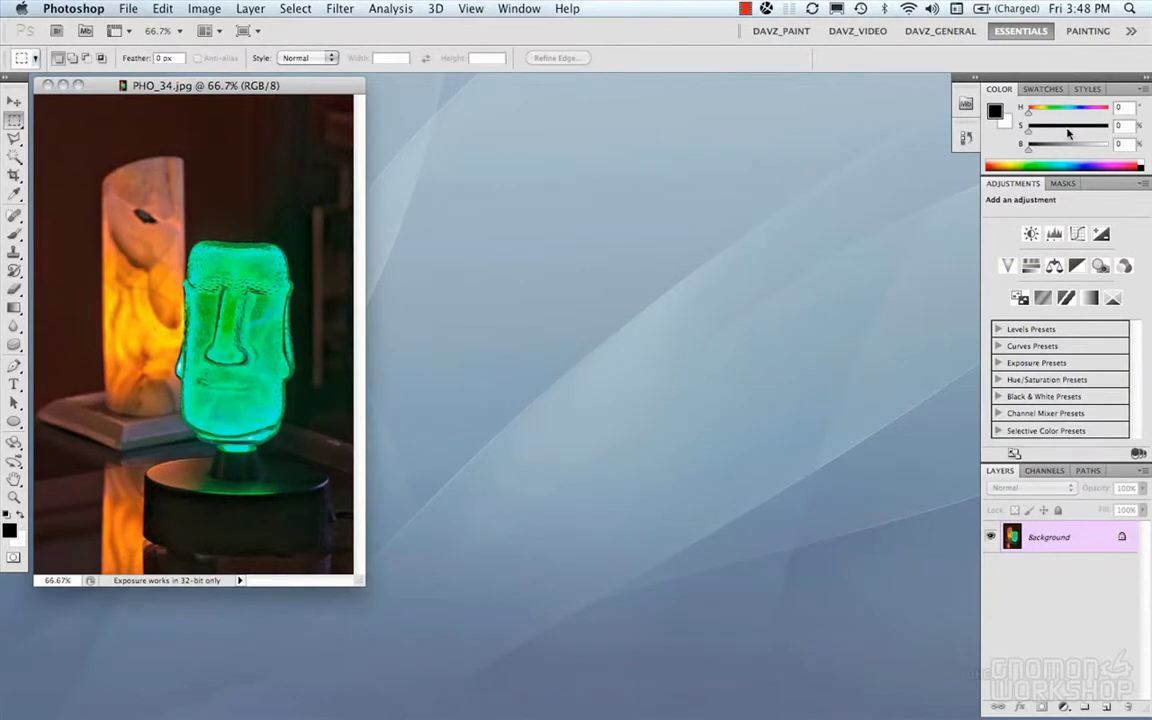
Step: Flip between Swatches and Color, glance at the Window menu, and enlarge the image window
left_click(1045, 89)
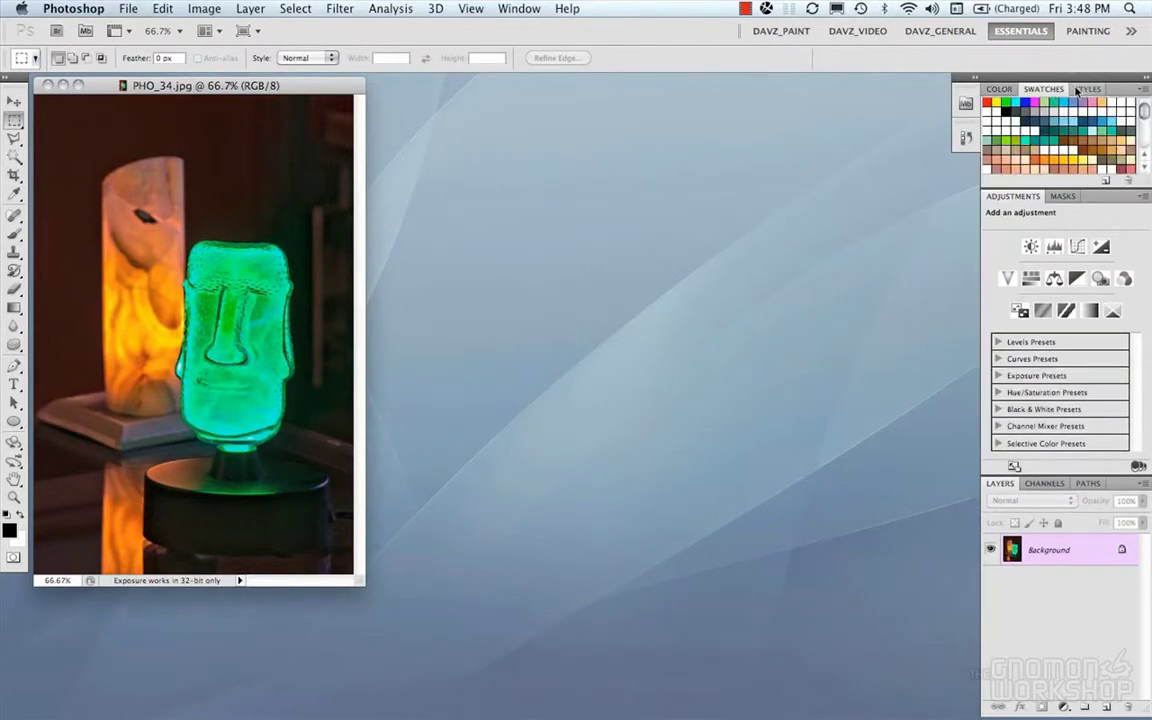
left_click(999, 89)
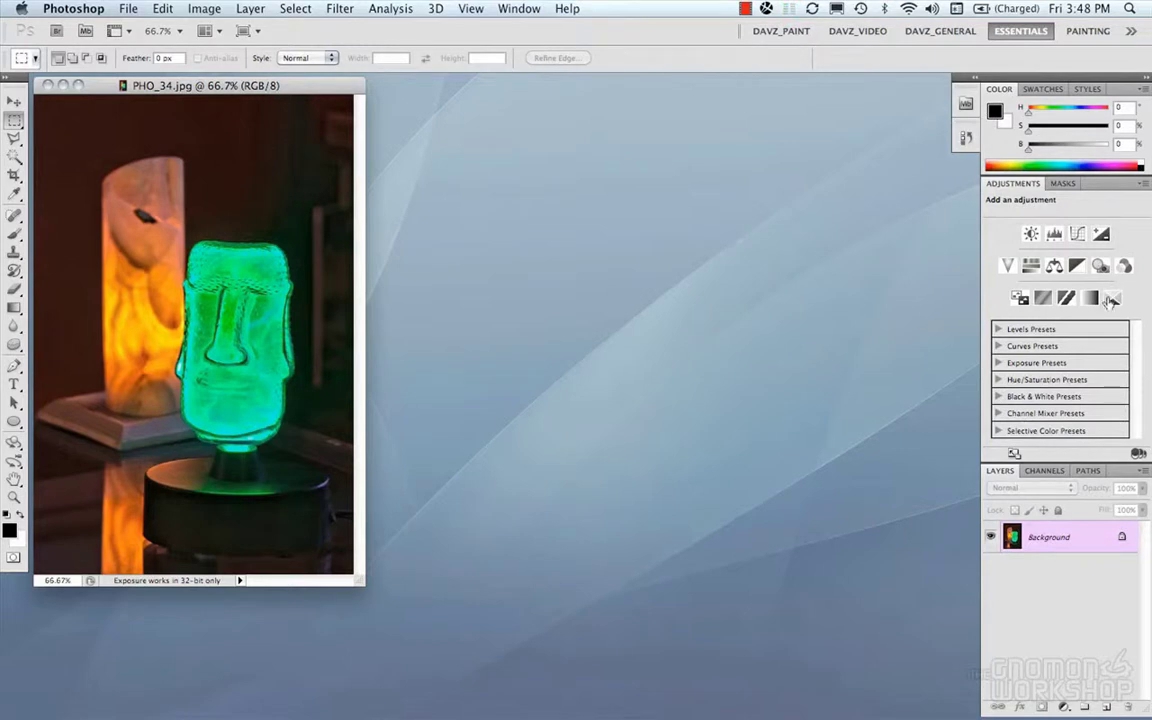
left_click(530, 8)
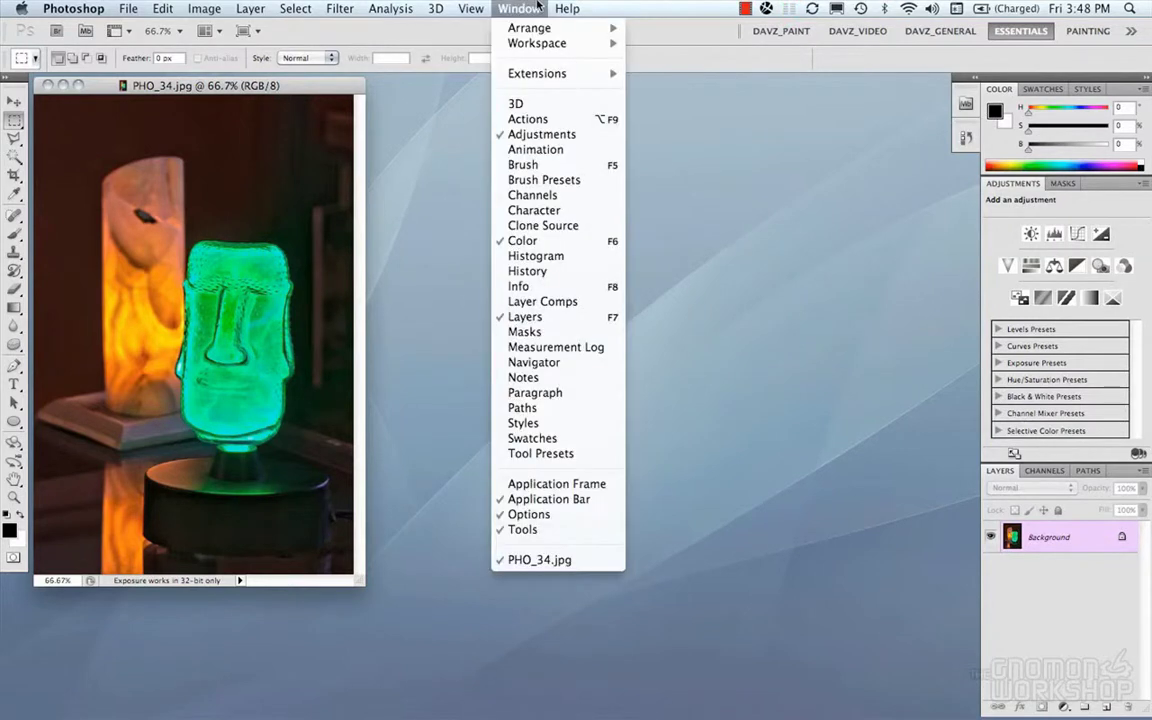
left_click(537, 8)
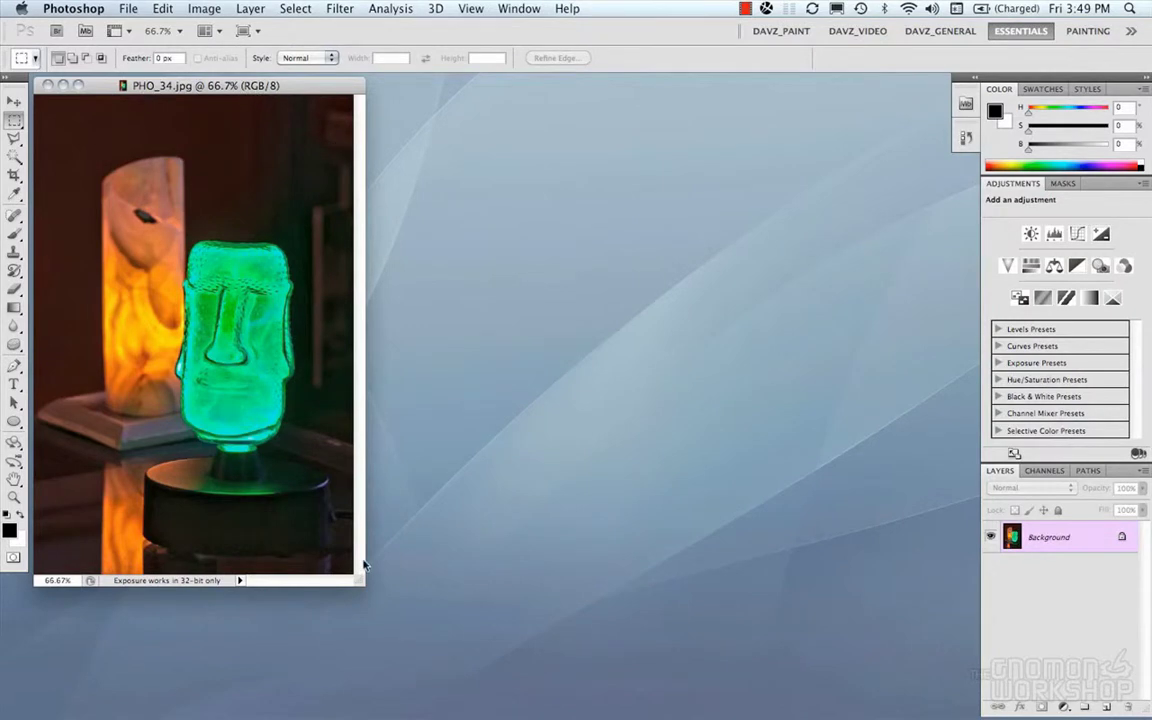
left_click_drag(360, 580, 918, 633)
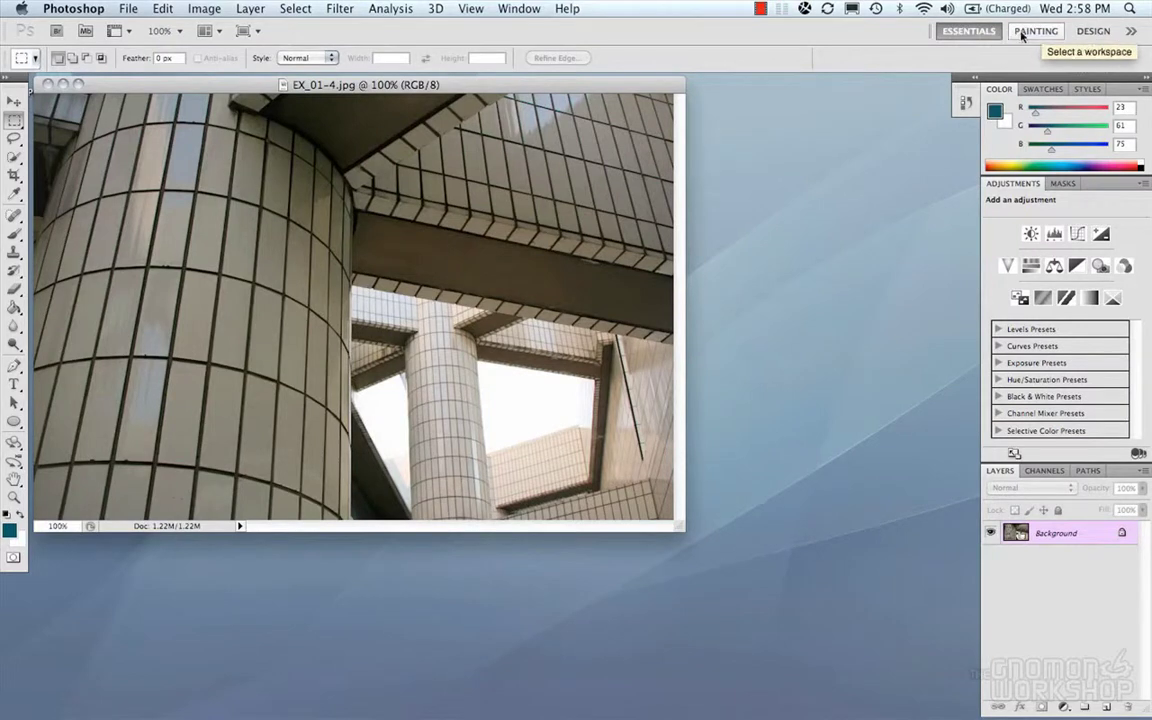
Step: Widen the workspace switcher, try Painting with Tool Presets and Brush panels, then Design, then Essentials
left_click_drag(930, 31, 751, 31)
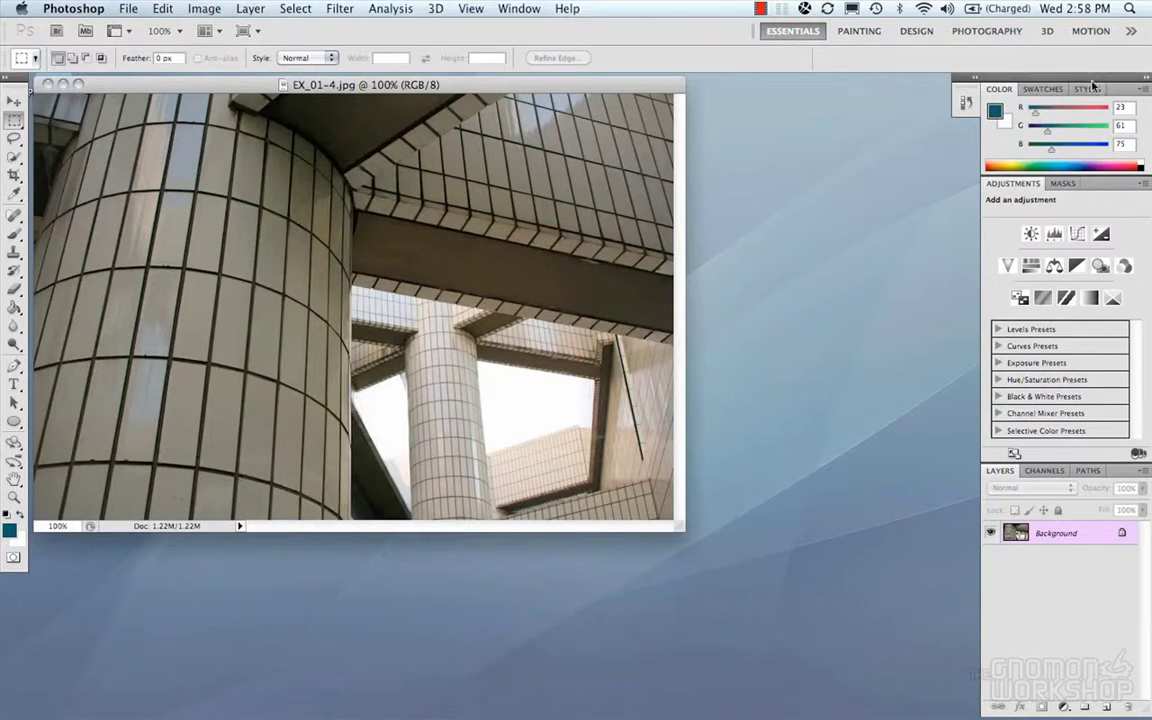
left_click(856, 31)
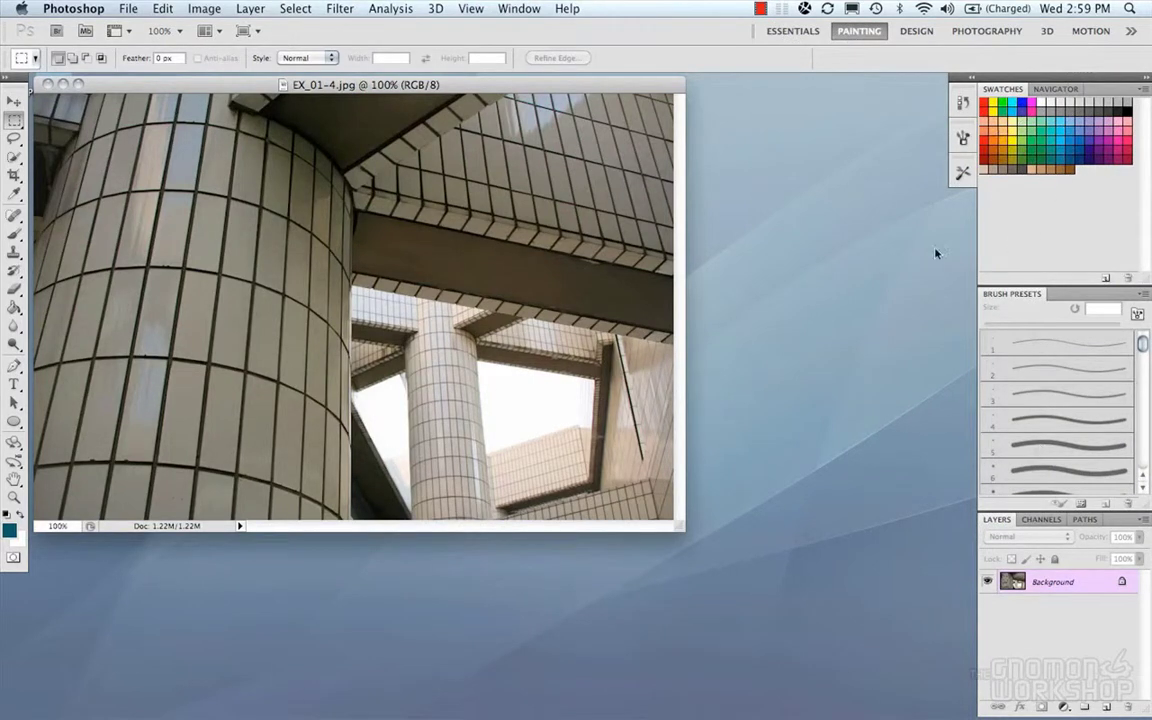
left_click(963, 171)
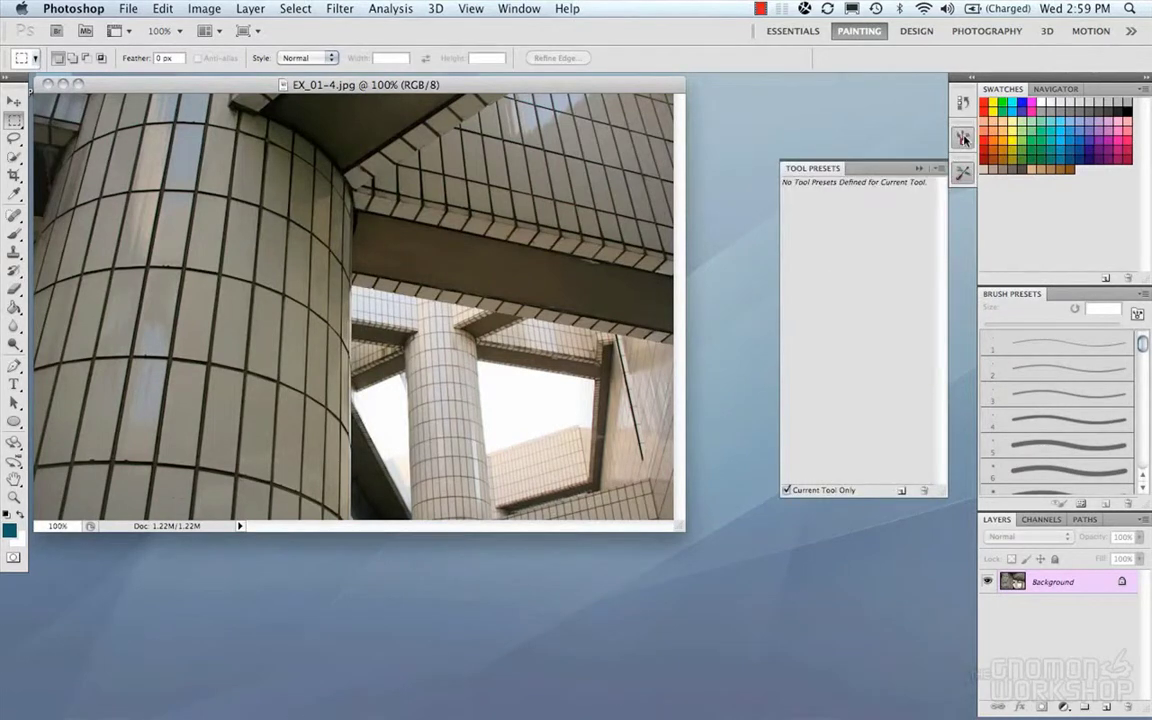
key("F5")
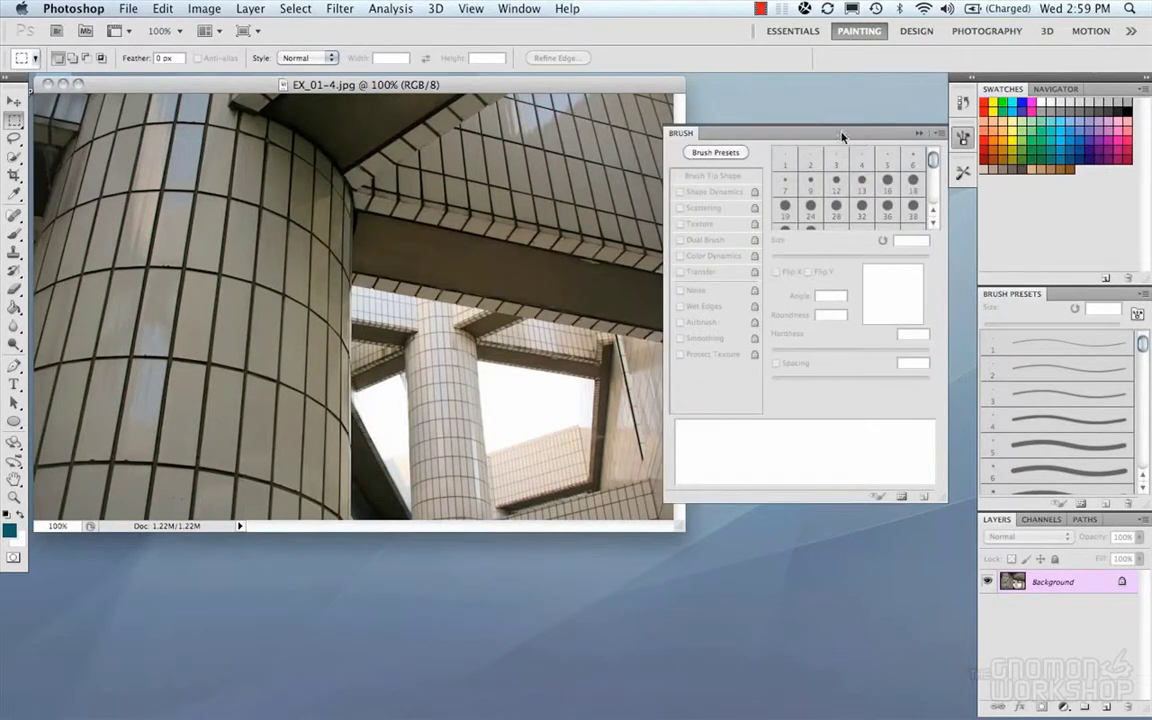
left_click(963, 138)
left_click(916, 31)
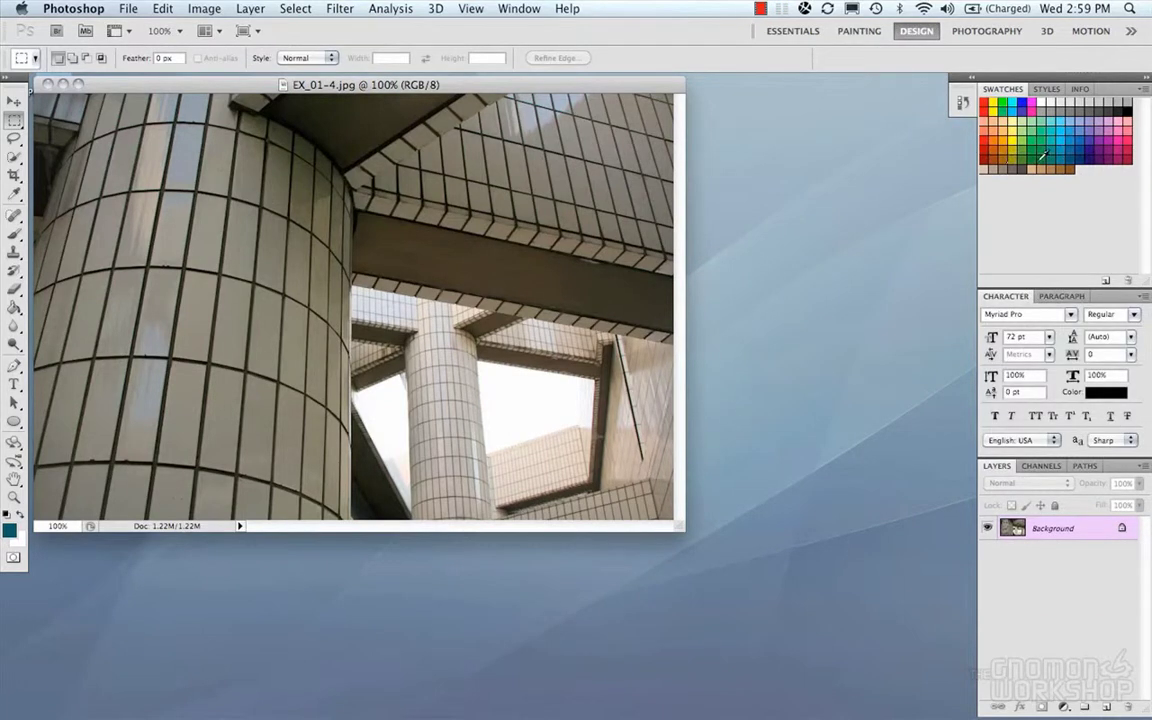
left_click(797, 31)
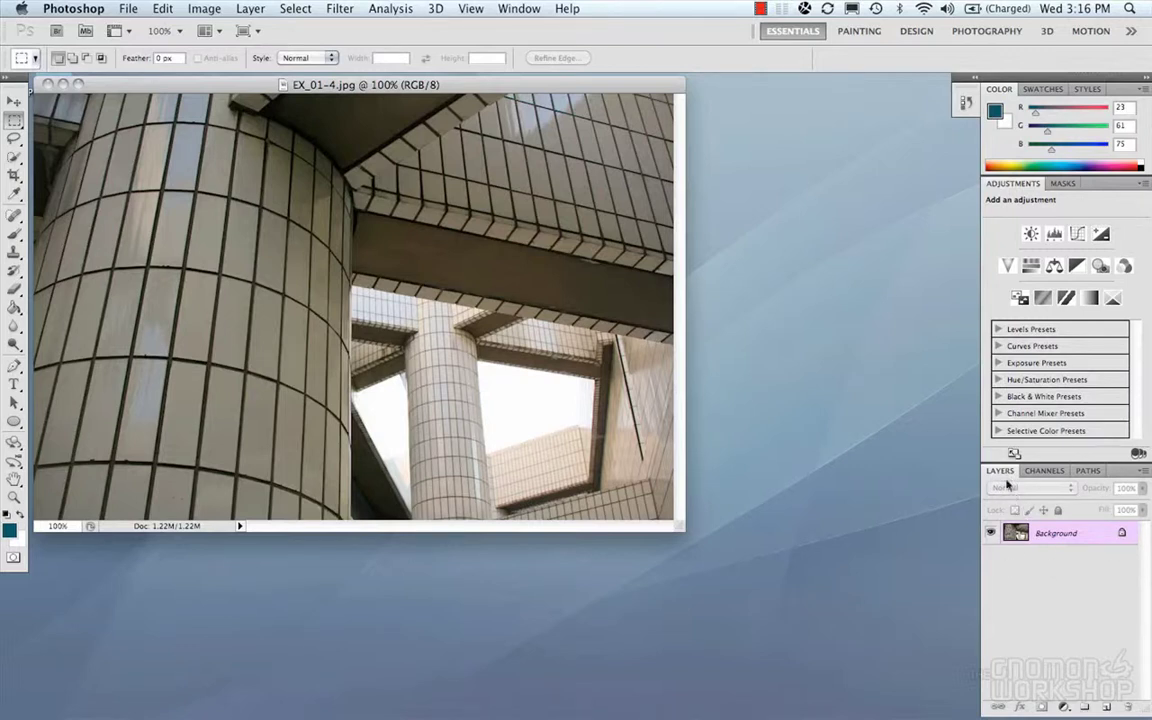
Step: Float the Layers panel and dock Channels as a tab beside it
left_click_drag(1007, 482, 753, 78)
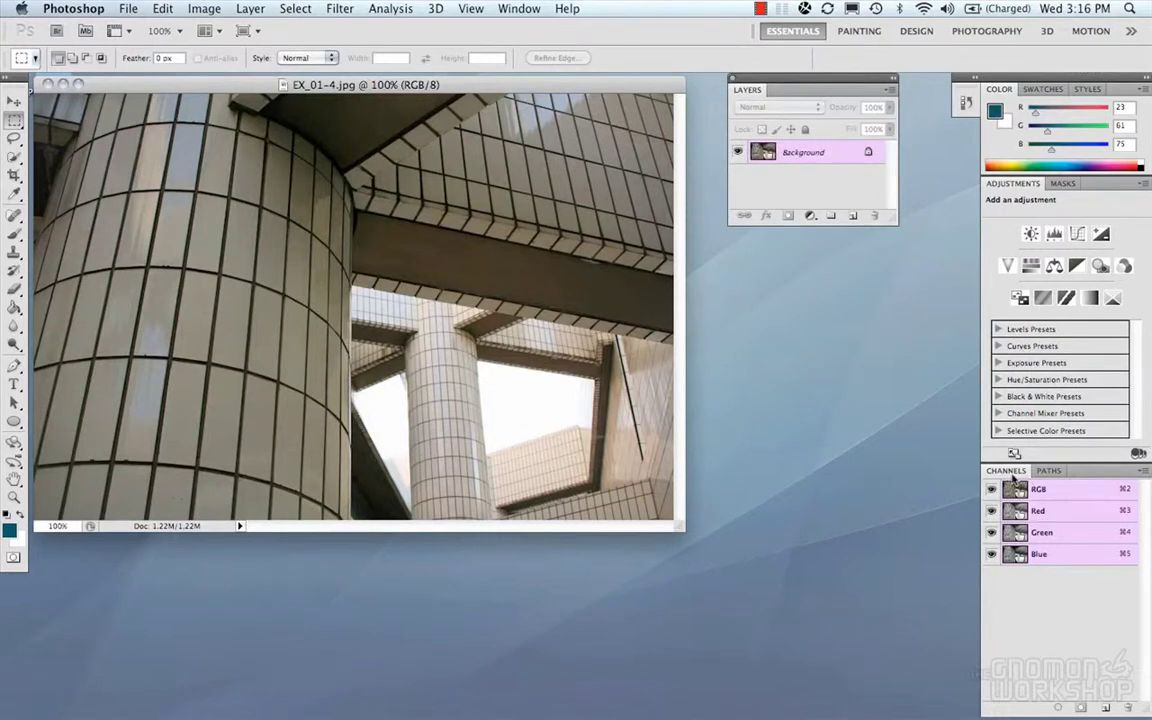
left_click_drag(1012, 477, 773, 97)
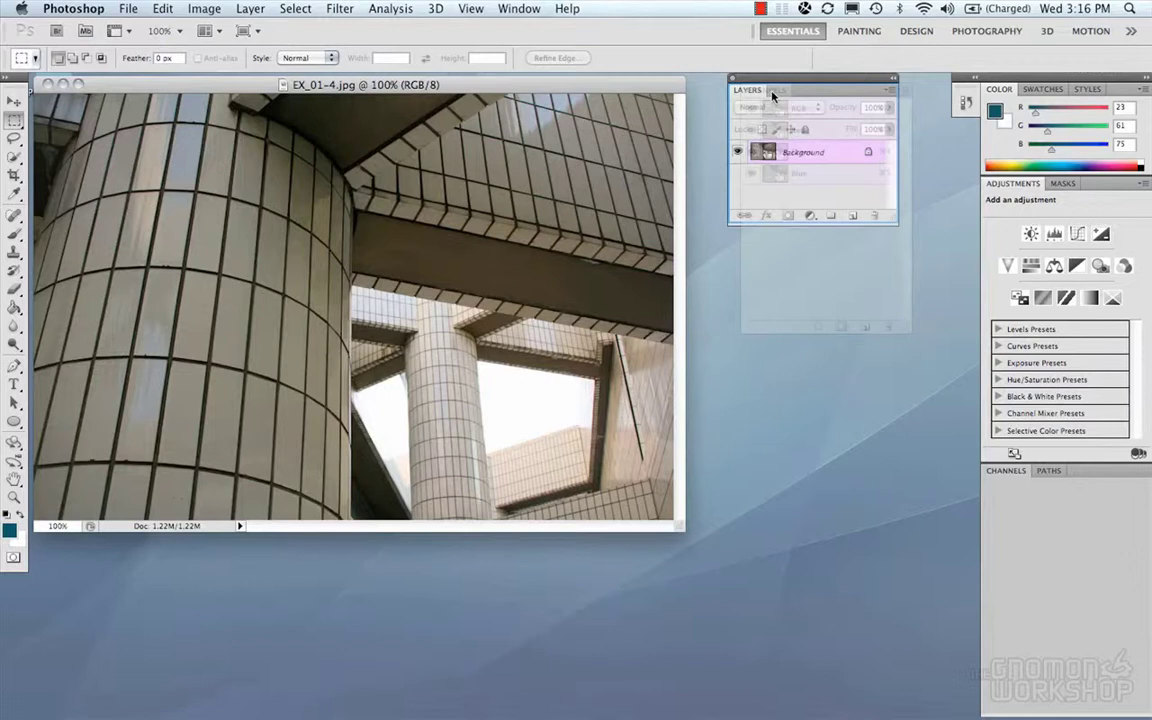
left_click_drag(773, 95, 773, 95)
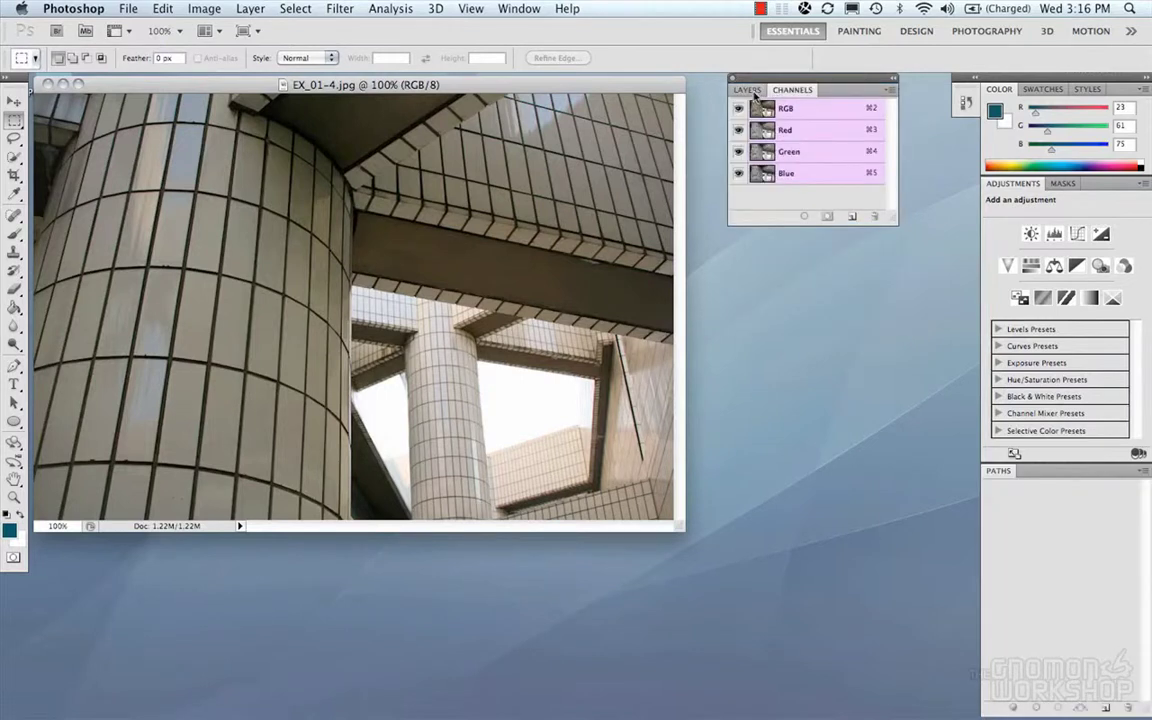
left_click(758, 90)
left_click(776, 91)
left_click(750, 90)
left_click(787, 92)
left_click(752, 91)
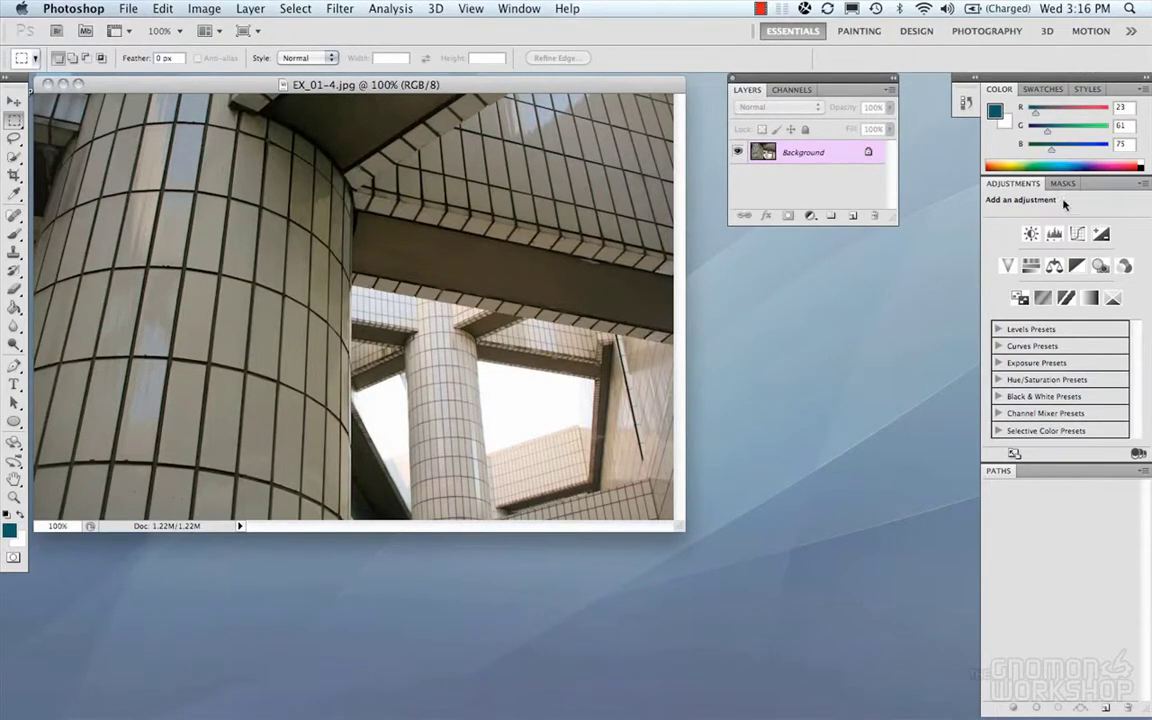
Step: Move Masks from the Adjustments group into the Layers/Channels group and make it slightly taller
left_click_drag(1062, 184, 813, 97)
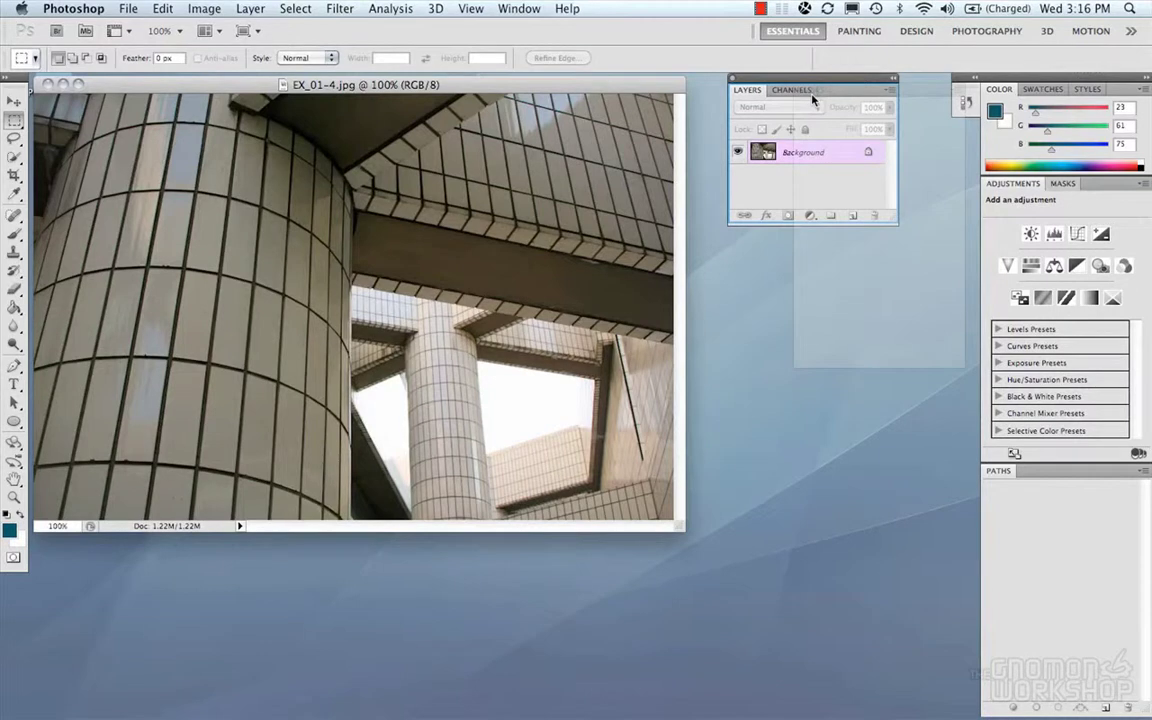
left_click_drag(813, 97, 813, 97)
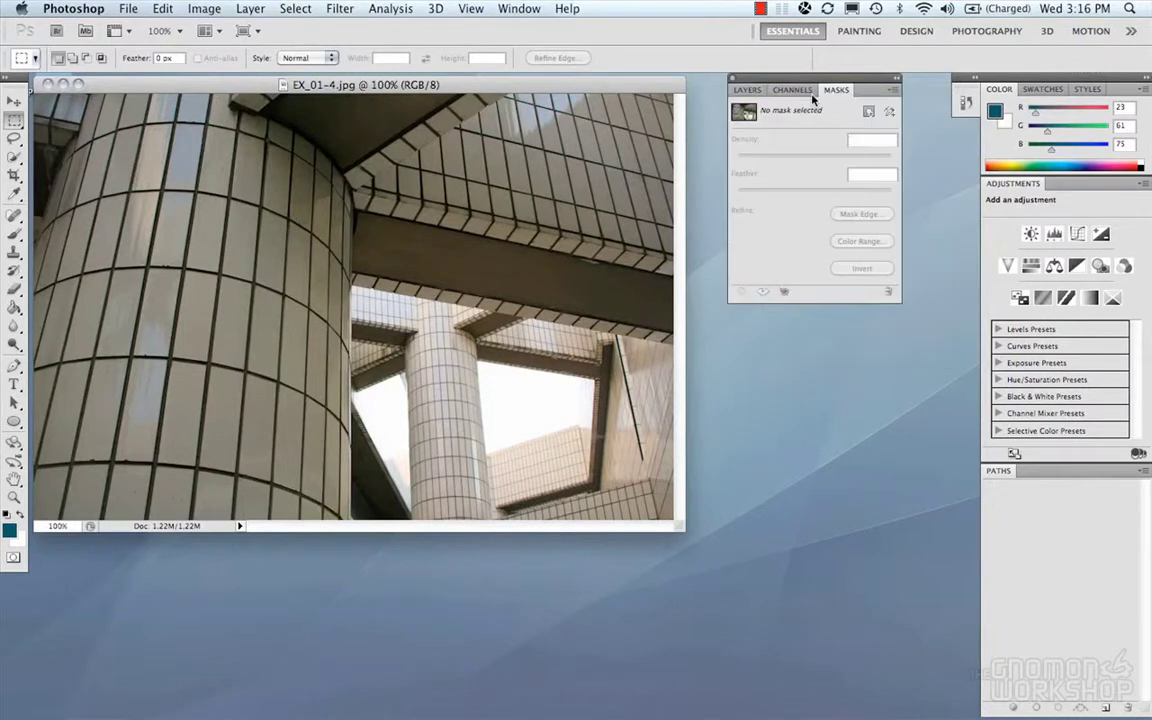
left_click(755, 94)
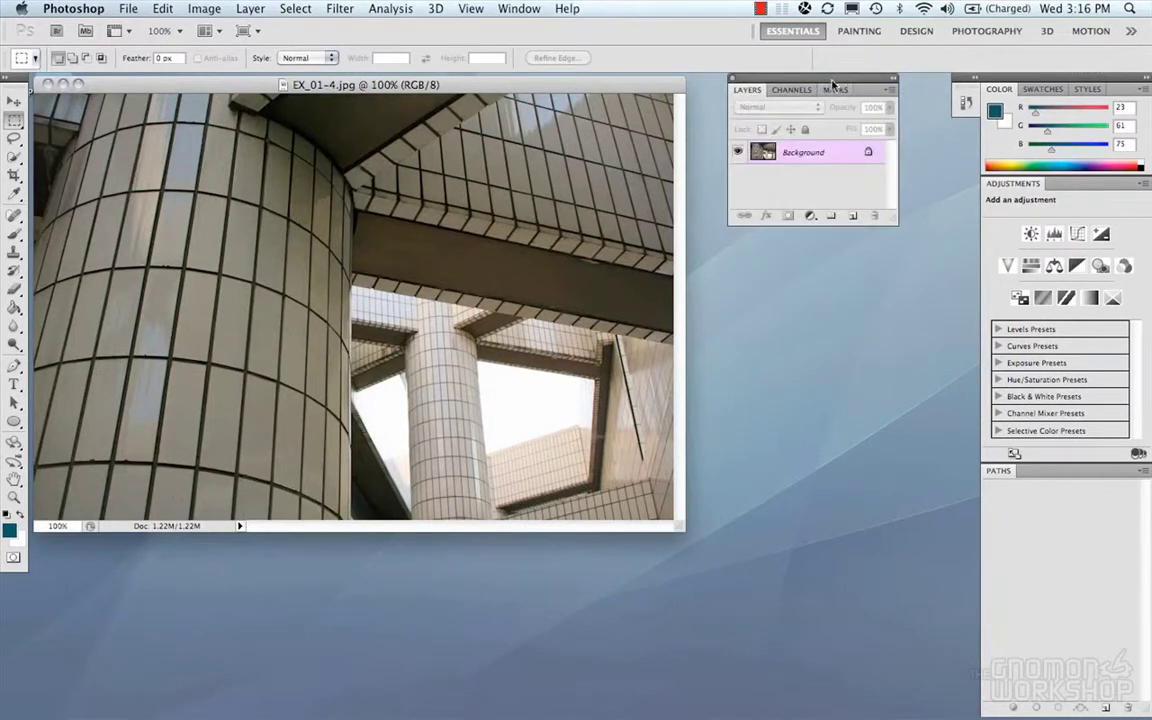
left_click_drag(889, 218, 889, 230)
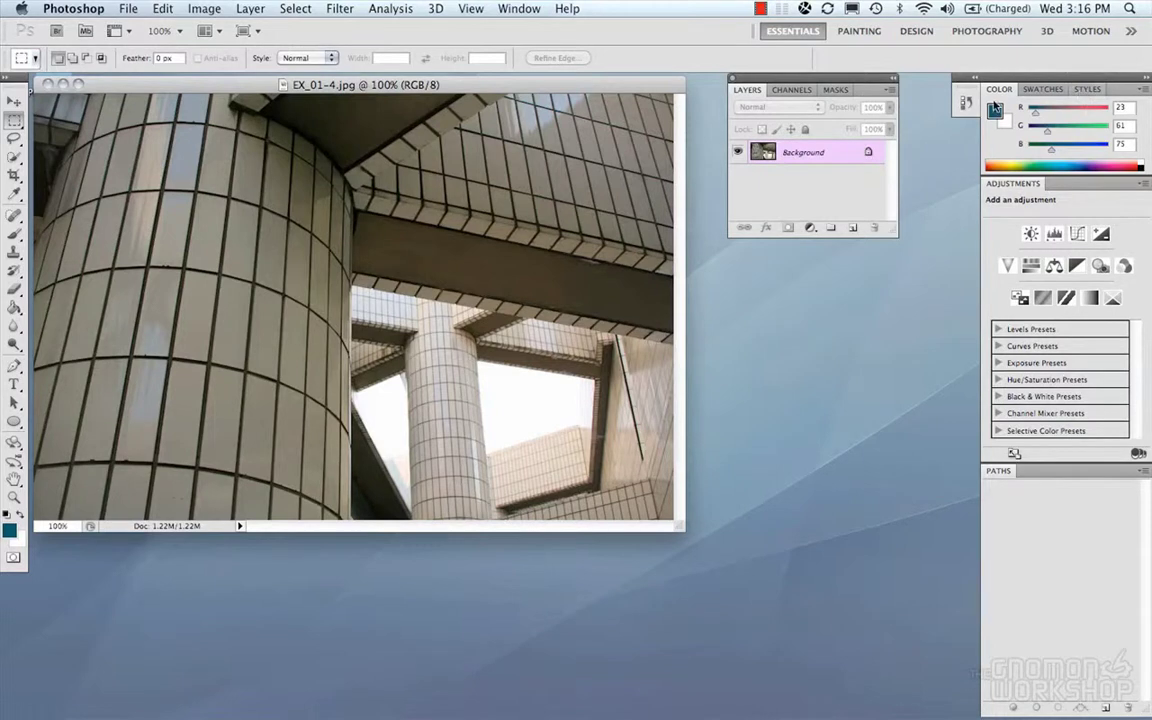
Step: Dock the Color panel beneath the floating Layers group
left_click_drag(997, 92, 848, 252)
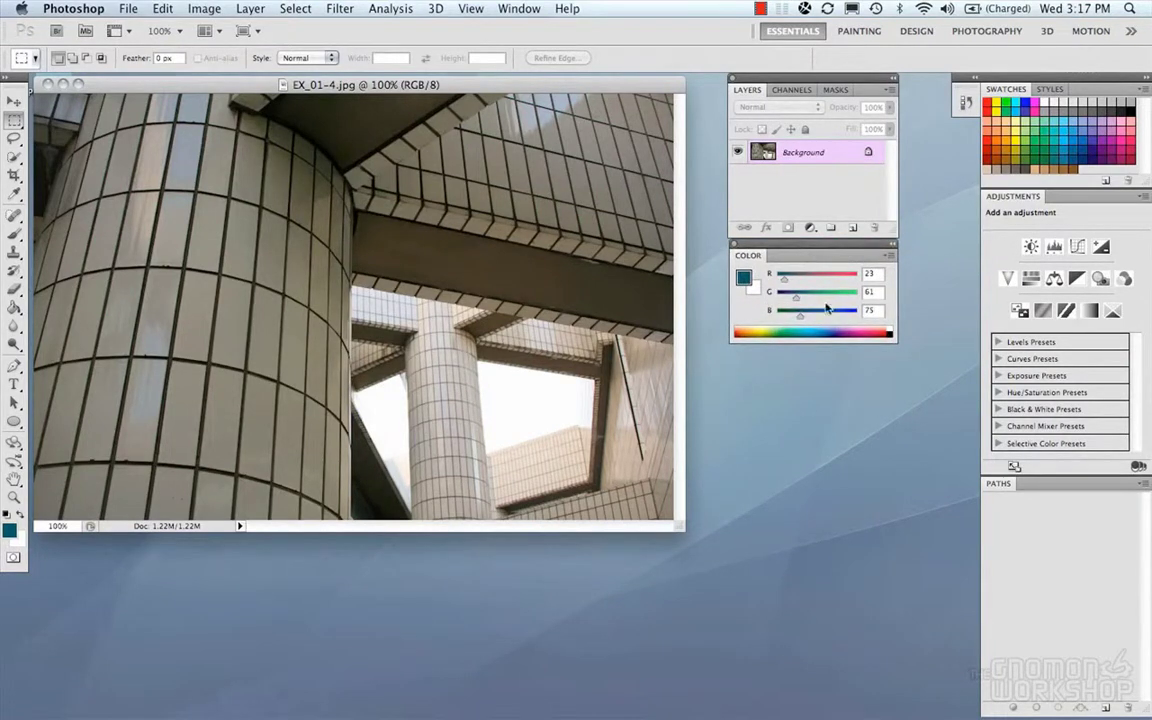
mouse_move(823, 255)
left_mouse_down()
mouse_move(818, 309)
mouse_move(820, 242)
left_mouse_up()
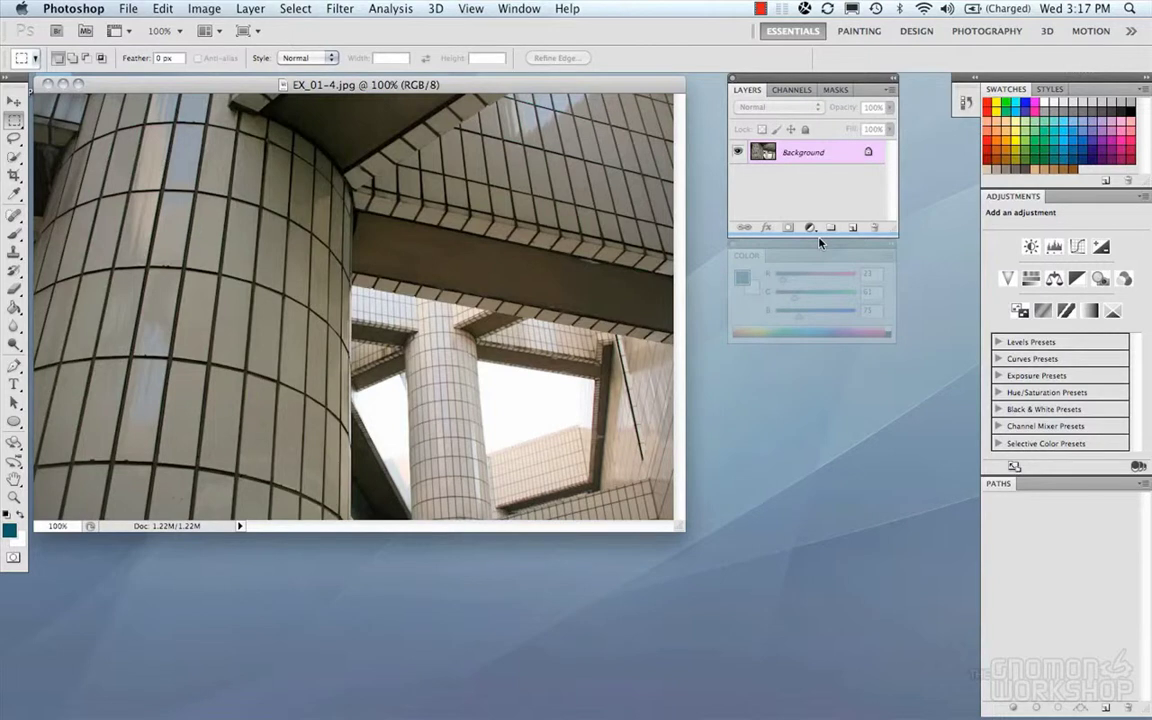
left_click_drag(820, 242, 820, 243)
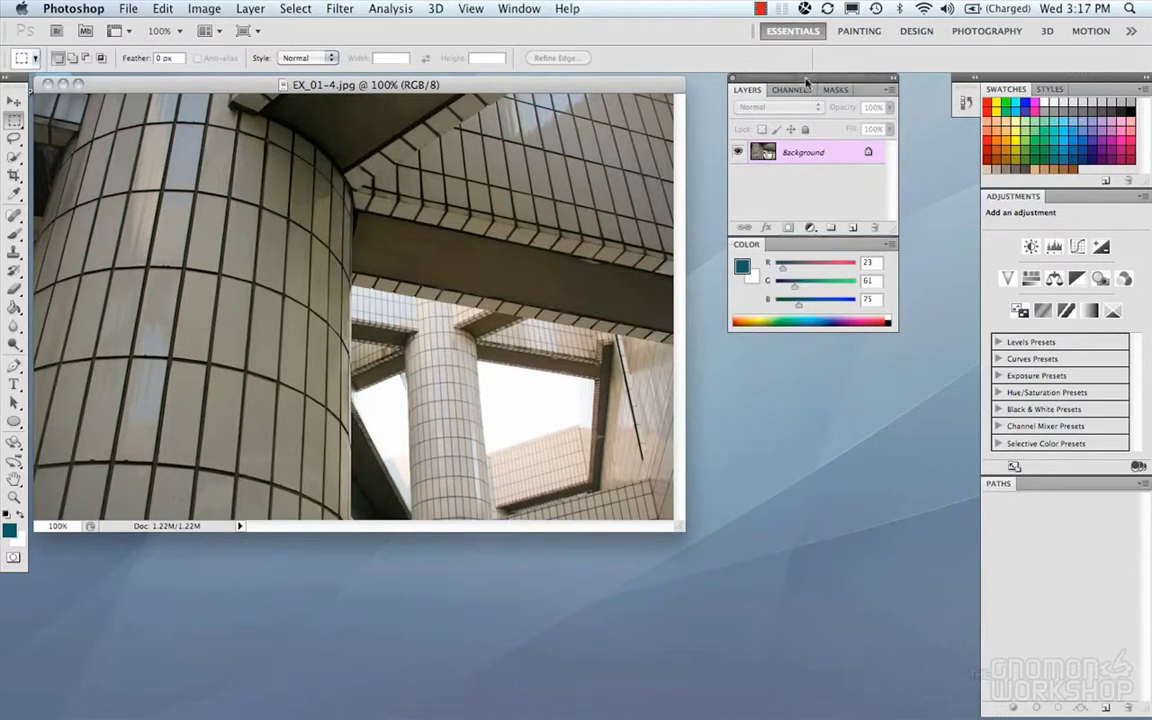
mouse_move(806, 83)
left_mouse_down()
mouse_move(820, 160)
mouse_move(823, 88)
mouse_move(810, 87)
left_mouse_up()
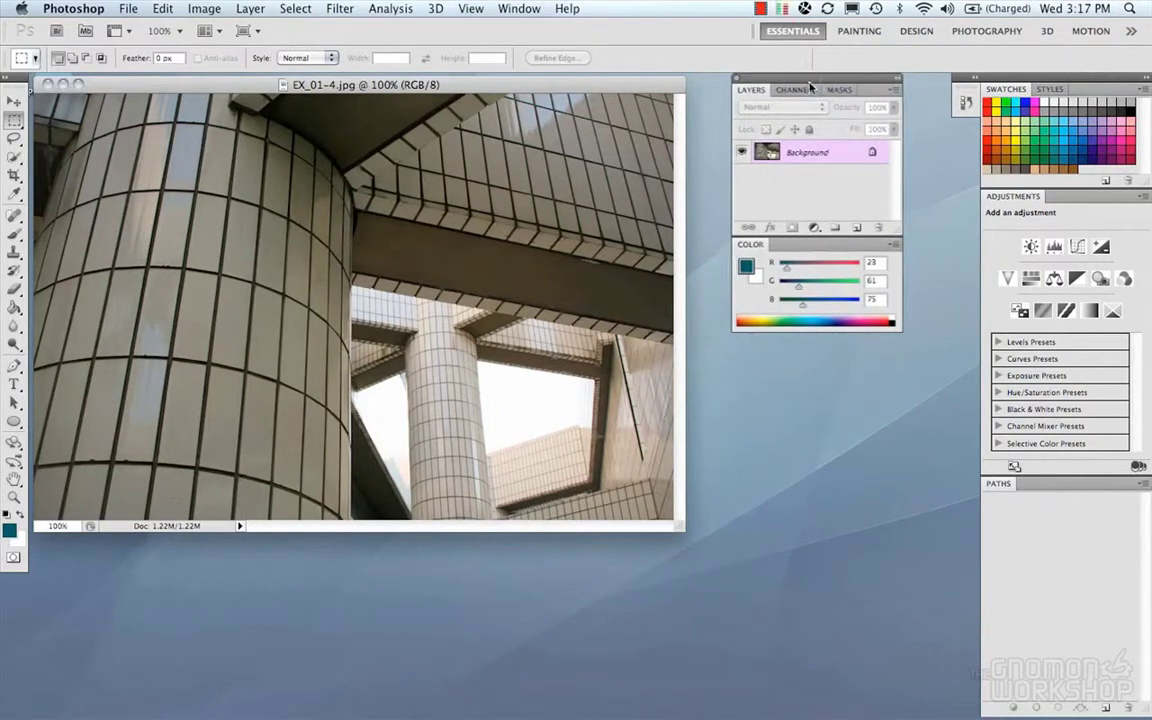
Step: Test collapsing and expanding the Color panel and toggling the group between icons and panels
double_click(790, 247)
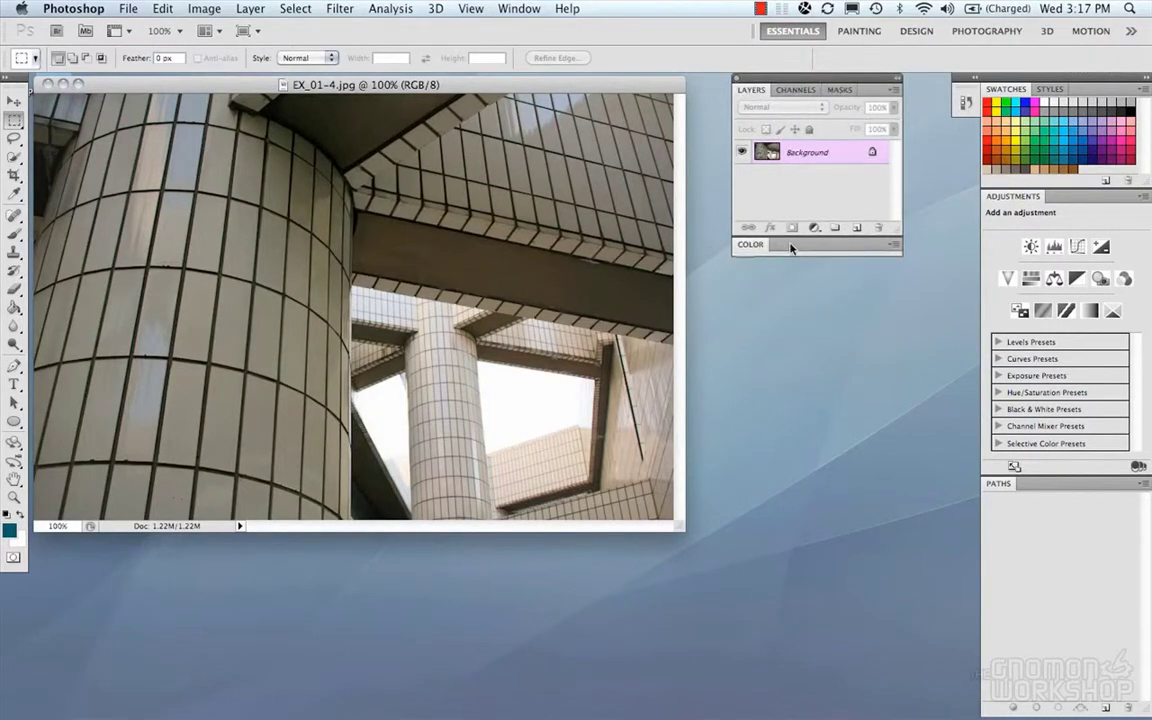
double_click(790, 247)
double_click(790, 247)
double_click(790, 247)
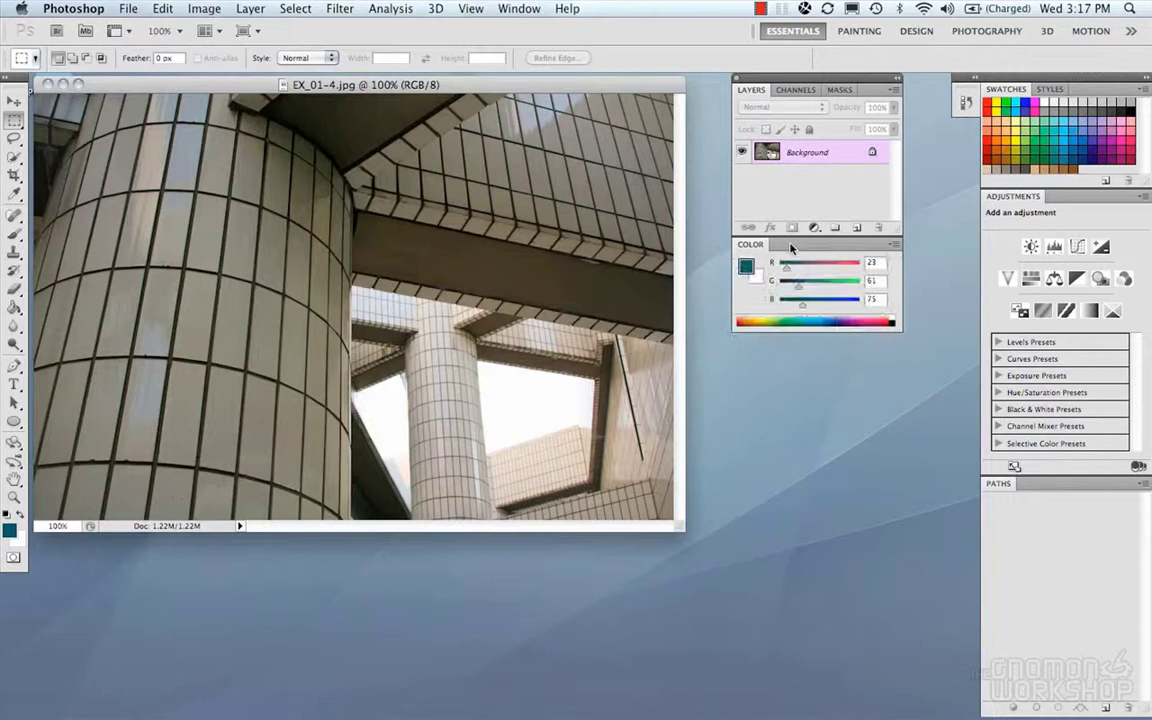
left_click(898, 78)
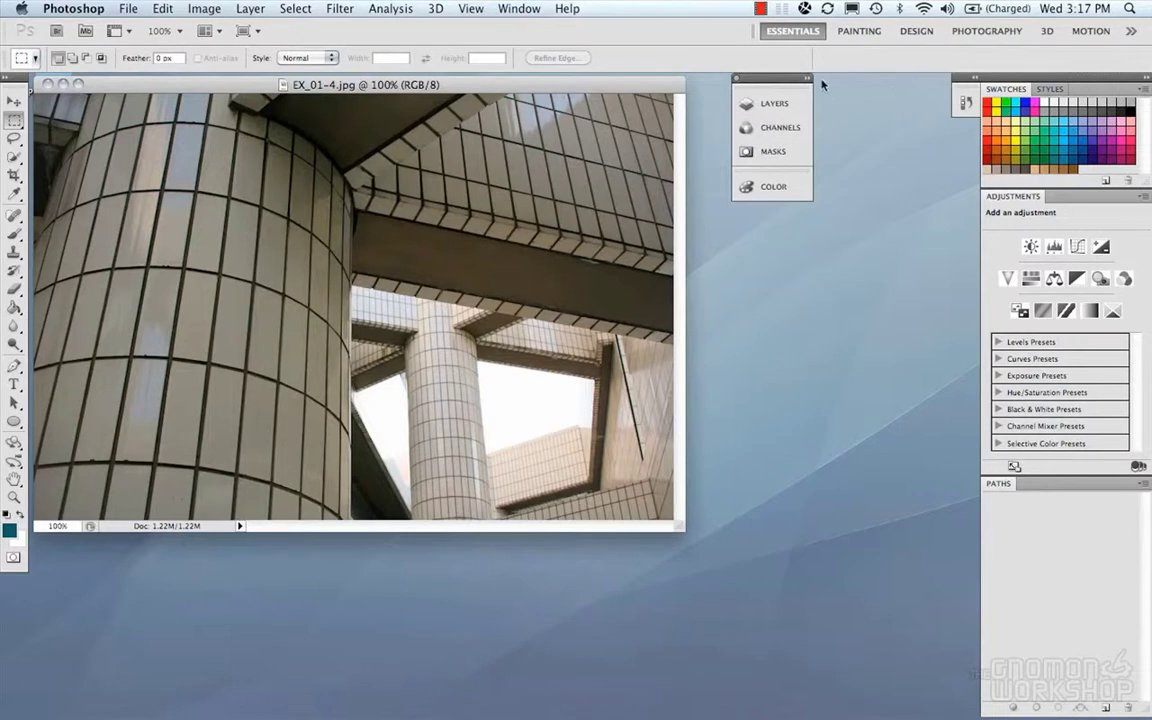
left_click(738, 77)
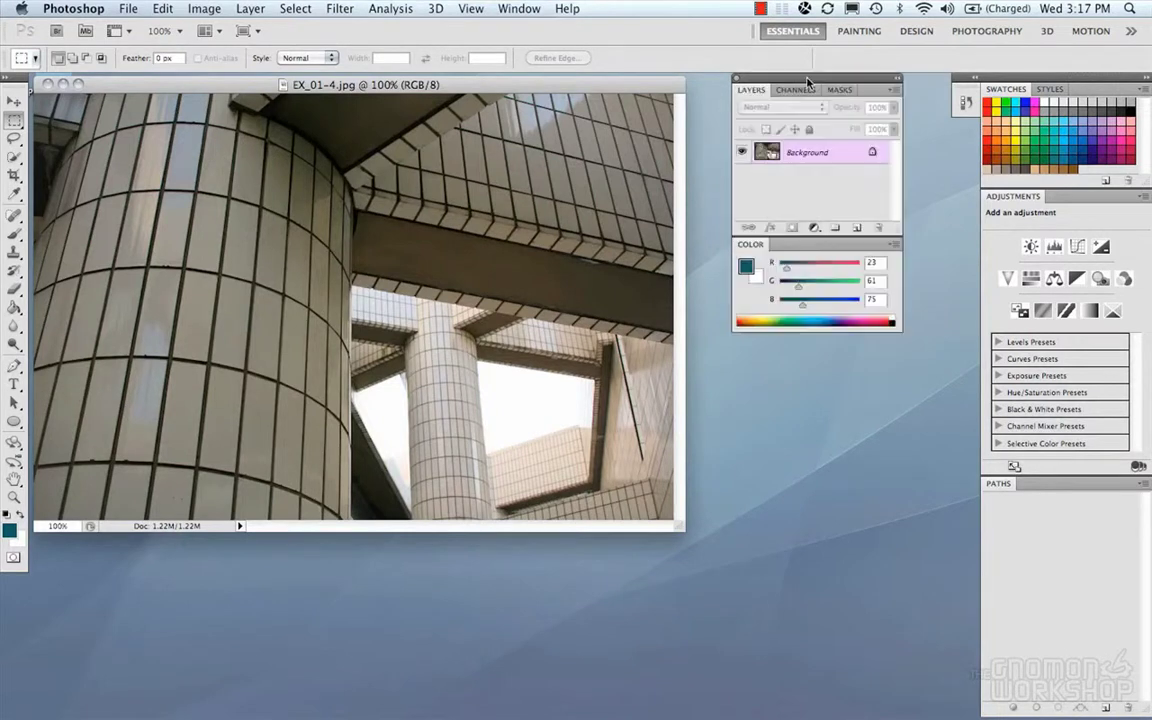
left_click(898, 78)
left_click(736, 77)
Step: Collapse Adjustments to an icon and dock Swatches as a tab beside Color
left_click_drag(1023, 200, 967, 139)
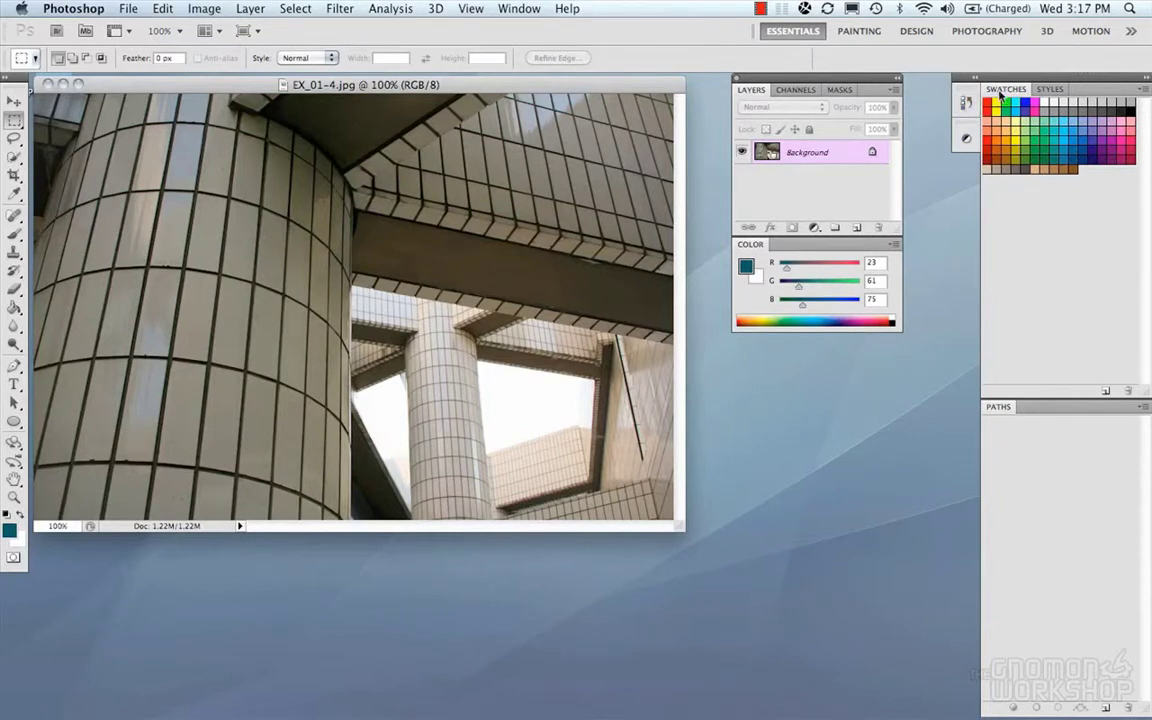
left_click_drag(999, 93, 773, 251)
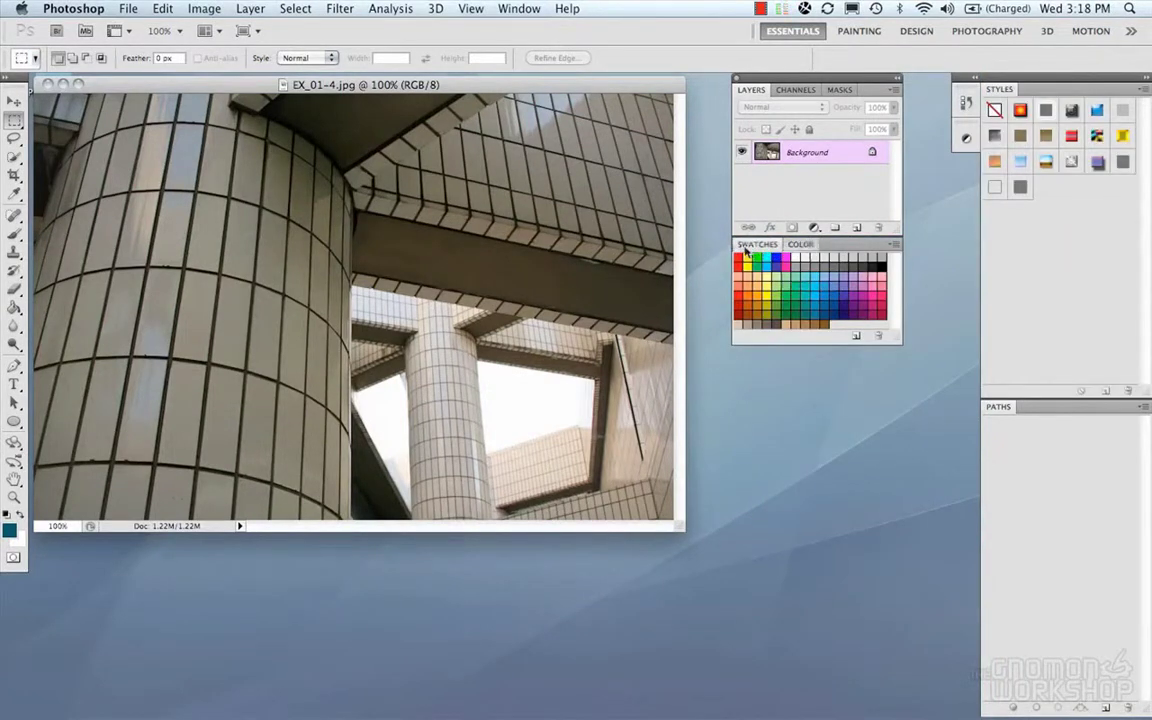
left_click_drag(748, 244, 793, 251)
left_click(757, 244)
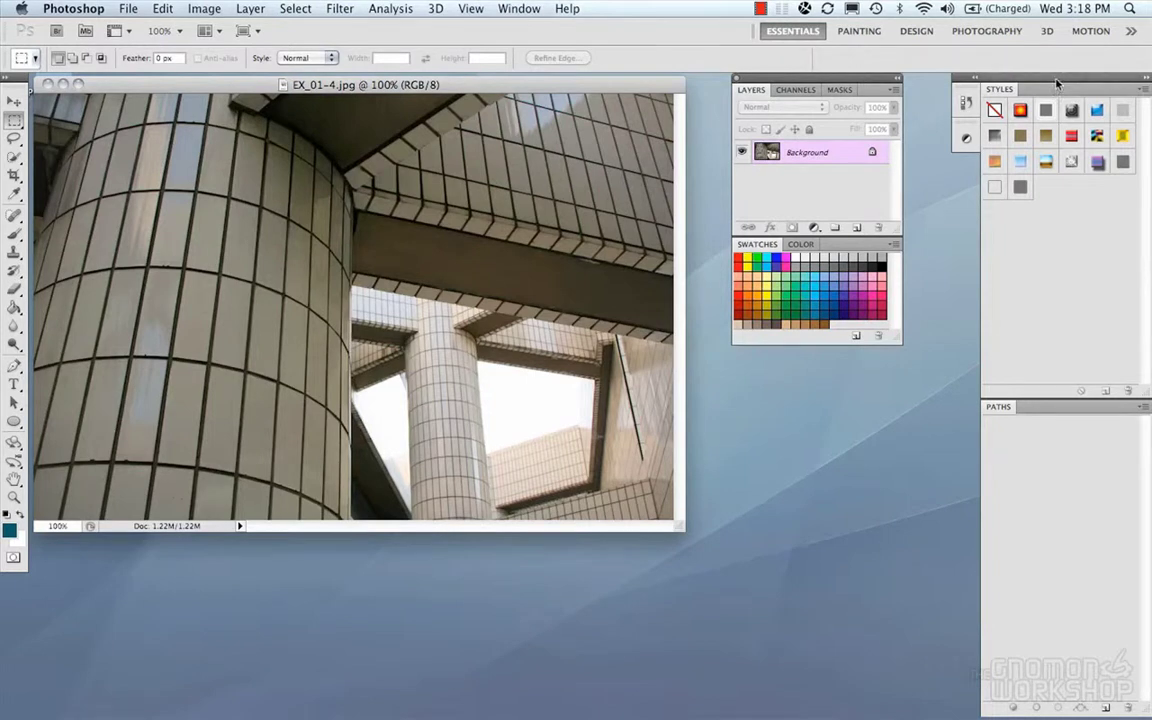
Step: Pull the Styles panel out of the right column and close it
left_click_drag(1057, 88, 579, 206)
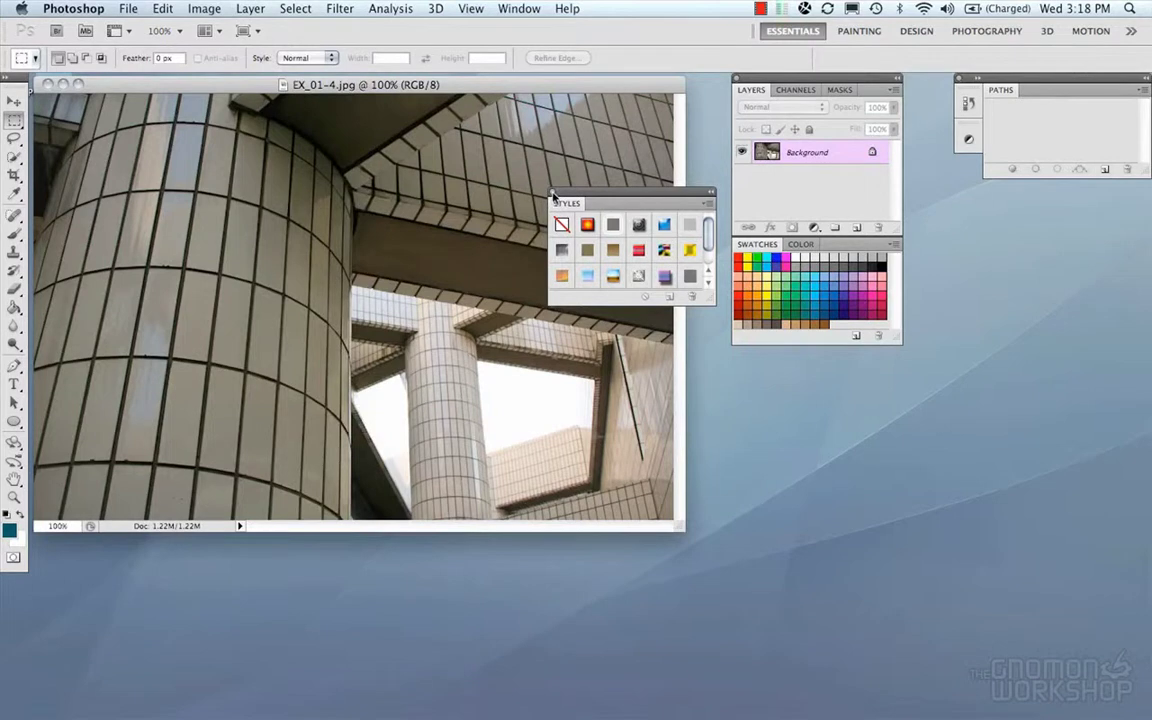
left_click(552, 193)
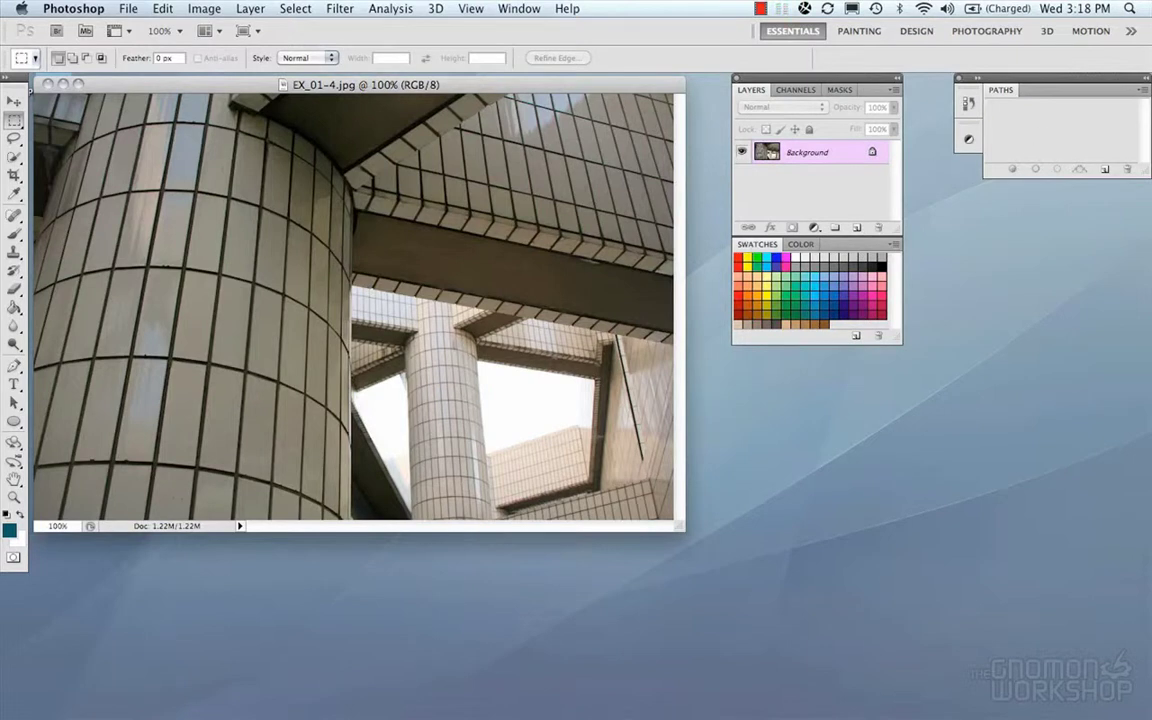
left_click(524, 9)
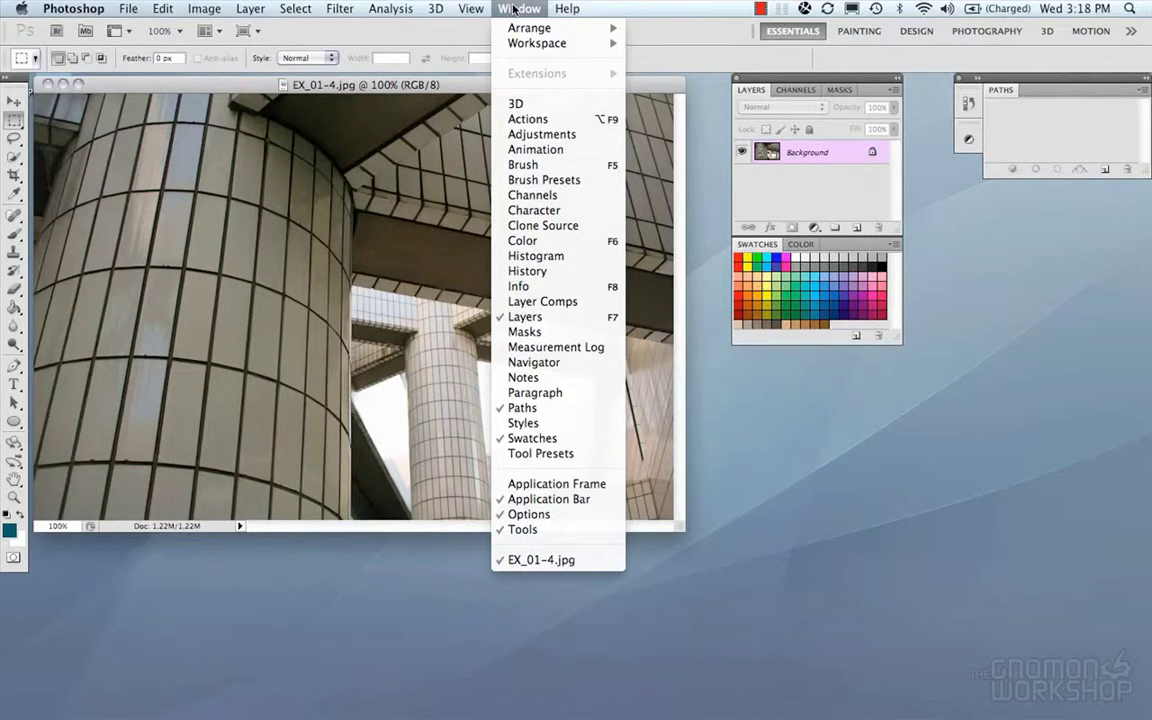
Step: Open Info and dock it under Swatches, then add Paths as a fourth tab after Masks
left_click(518, 286)
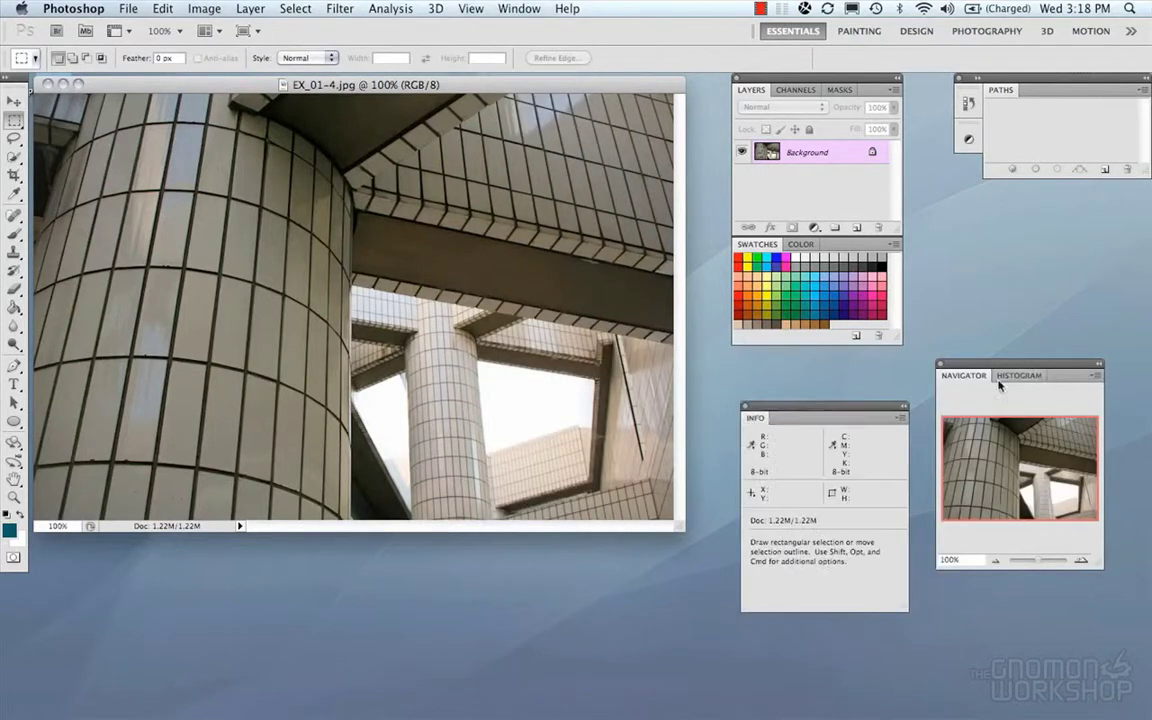
left_click_drag(818, 409, 812, 350)
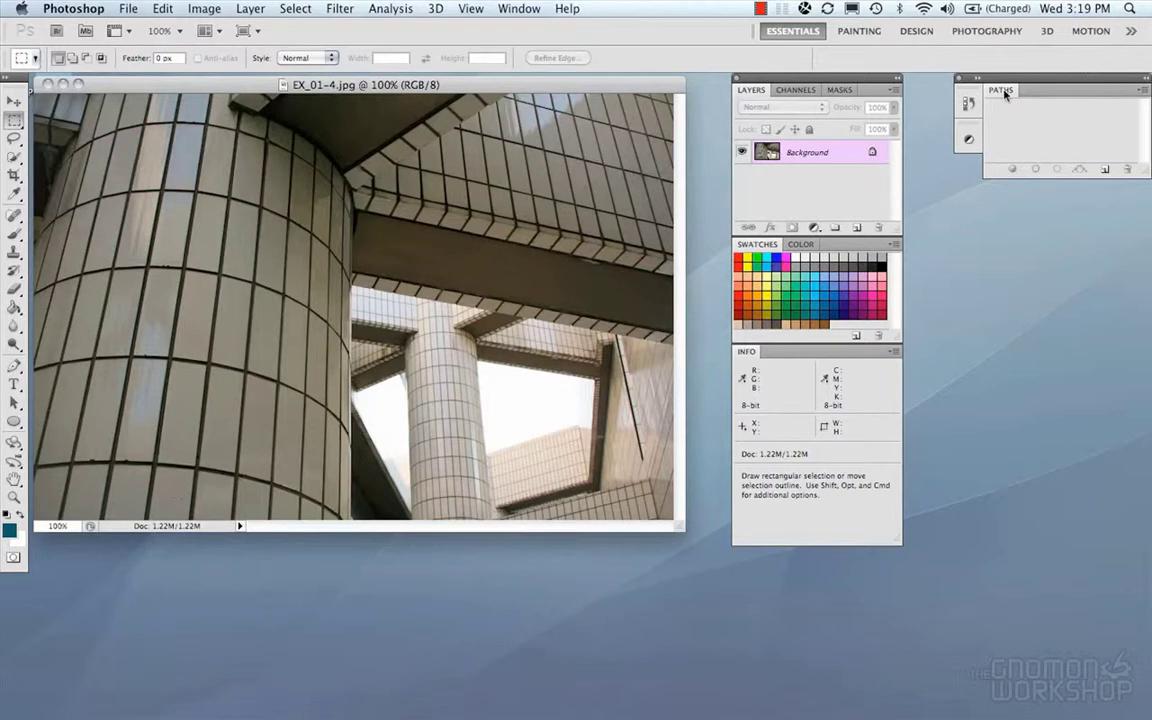
left_click_drag(1005, 93, 860, 98)
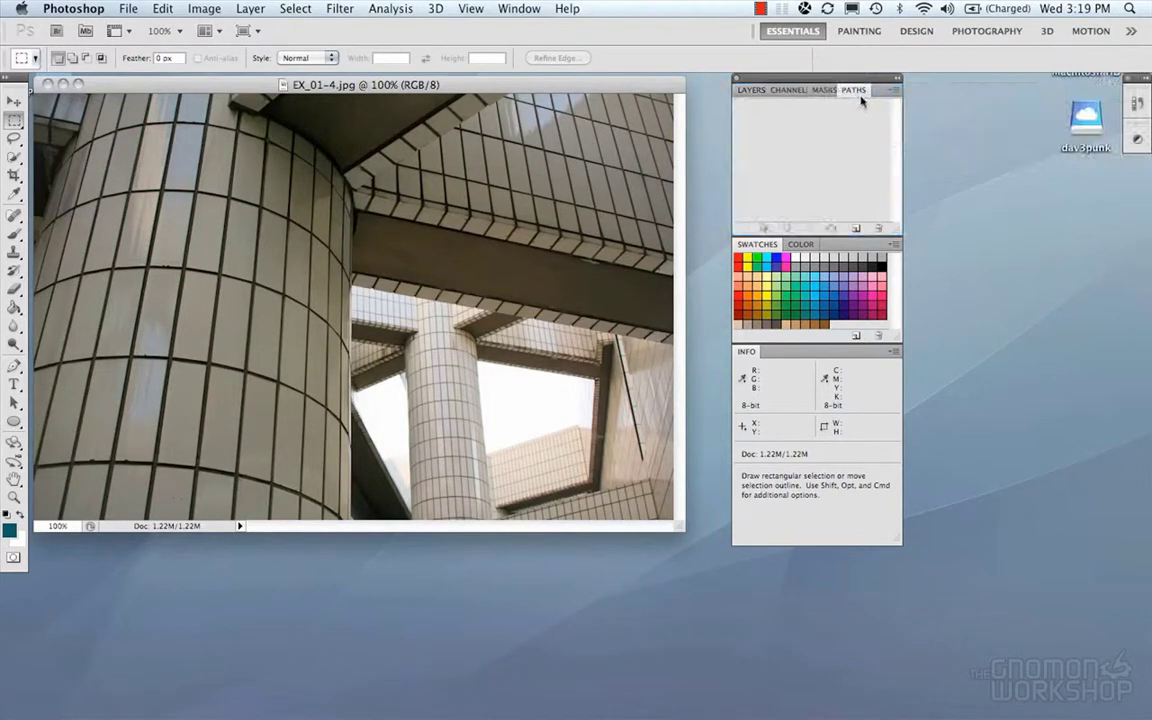
left_click(806, 92)
left_click(786, 90)
left_click(751, 90)
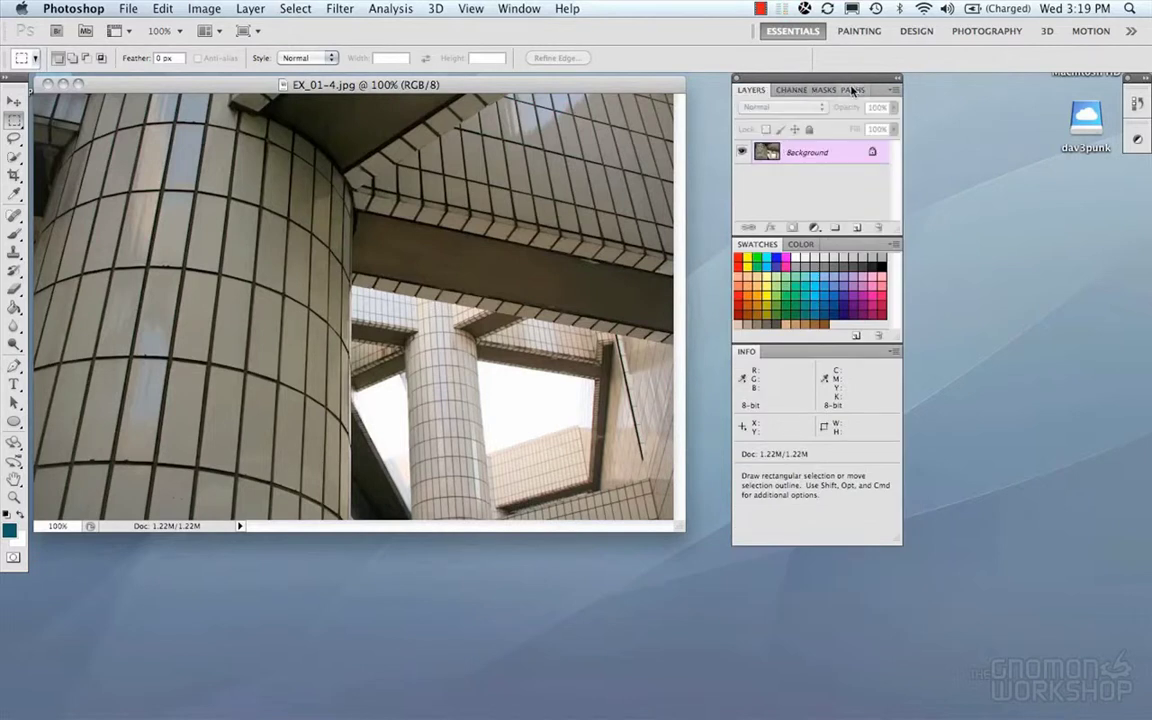
left_click(820, 90)
left_click(790, 90)
left_click(751, 90)
Step: Open Tool Presets via the Window menu, close the 3D panel, and dock Tool Presets above Info
left_click(520, 8)
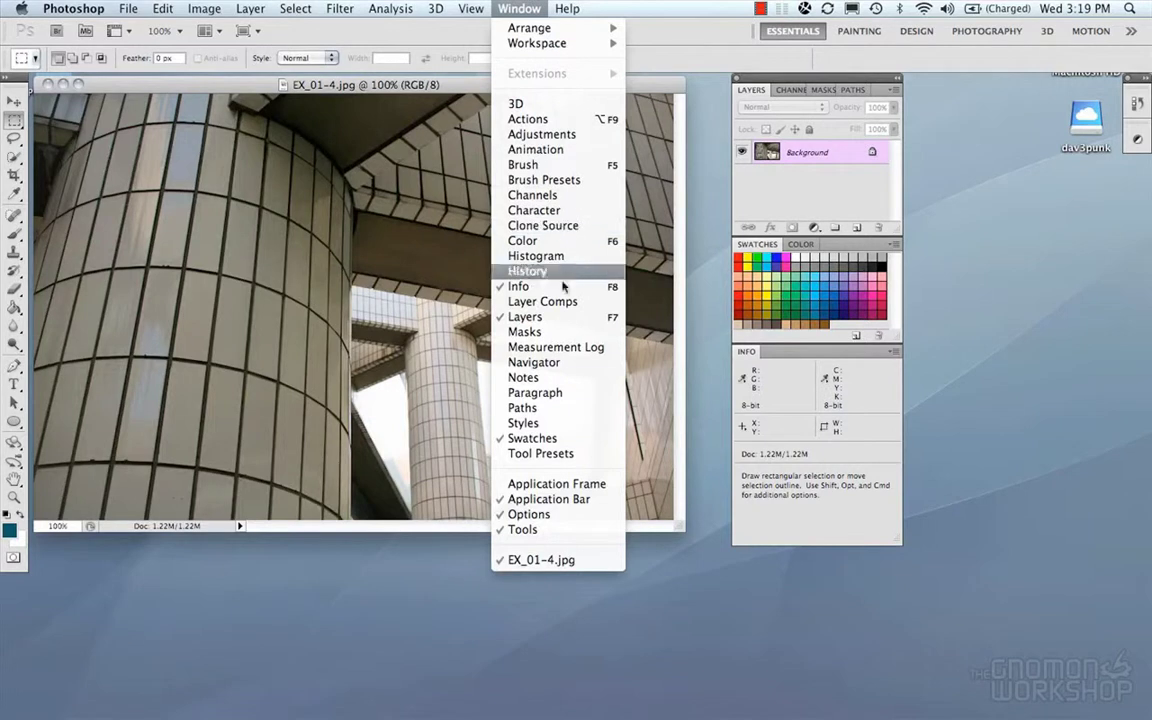
left_click(540, 454)
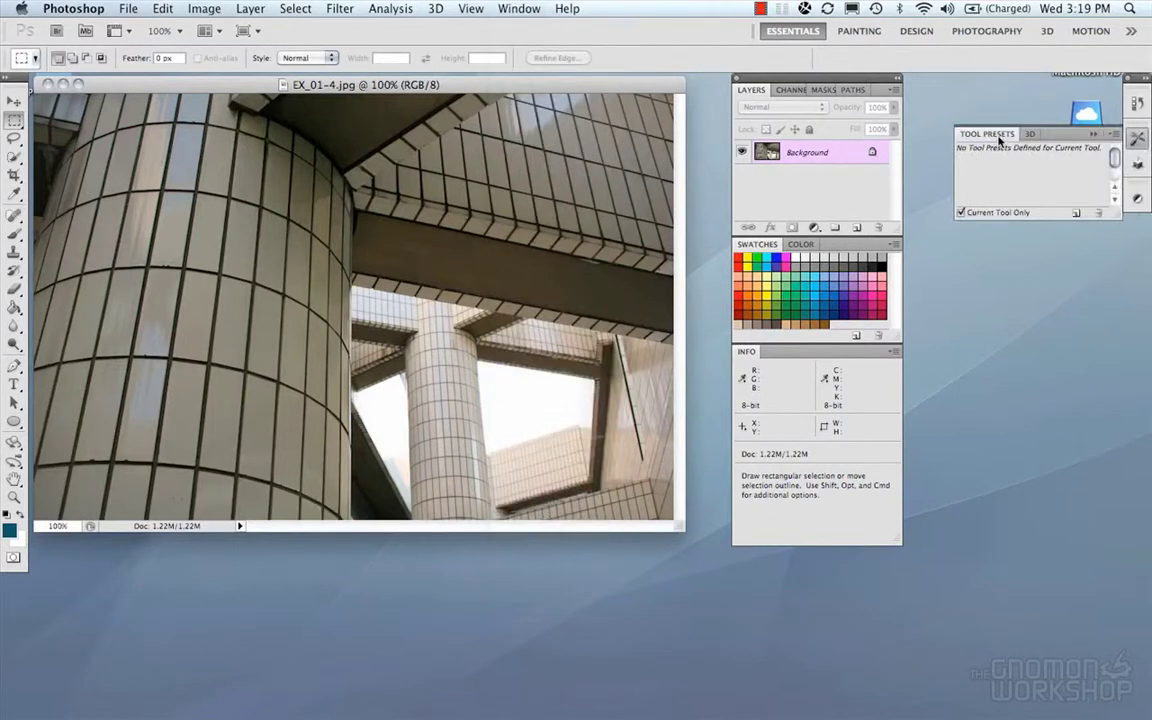
left_click_drag(988, 134, 1039, 509)
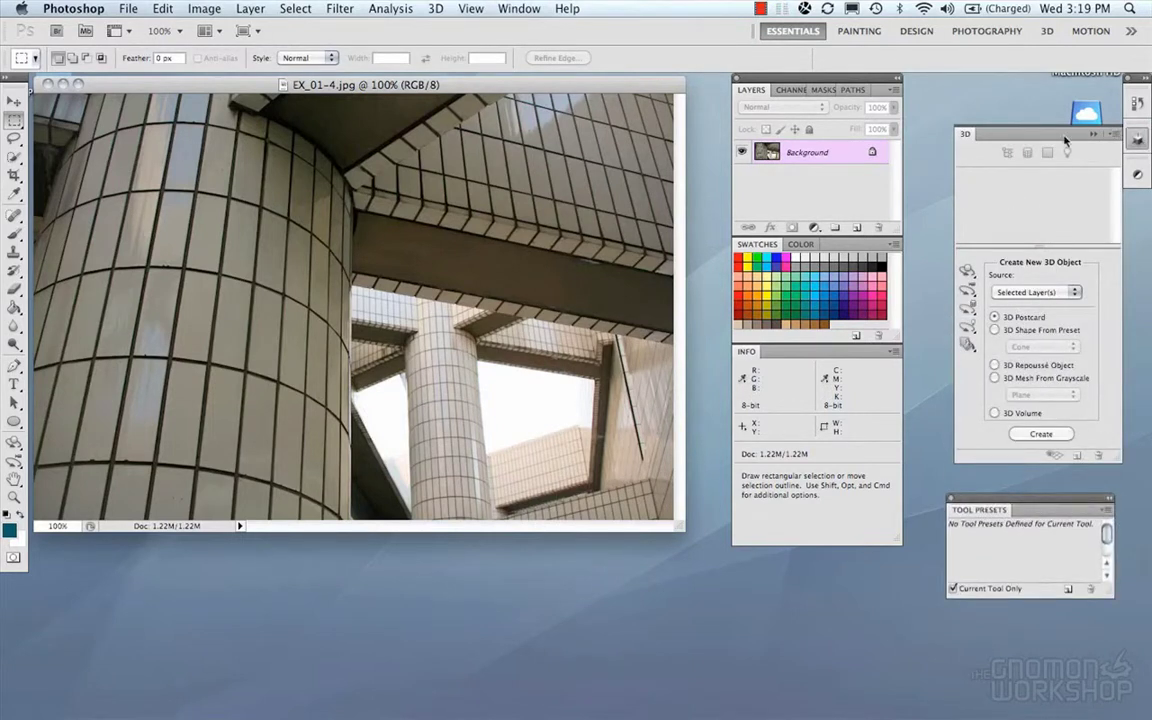
left_click_drag(1066, 140, 1021, 159)
left_click(960, 131)
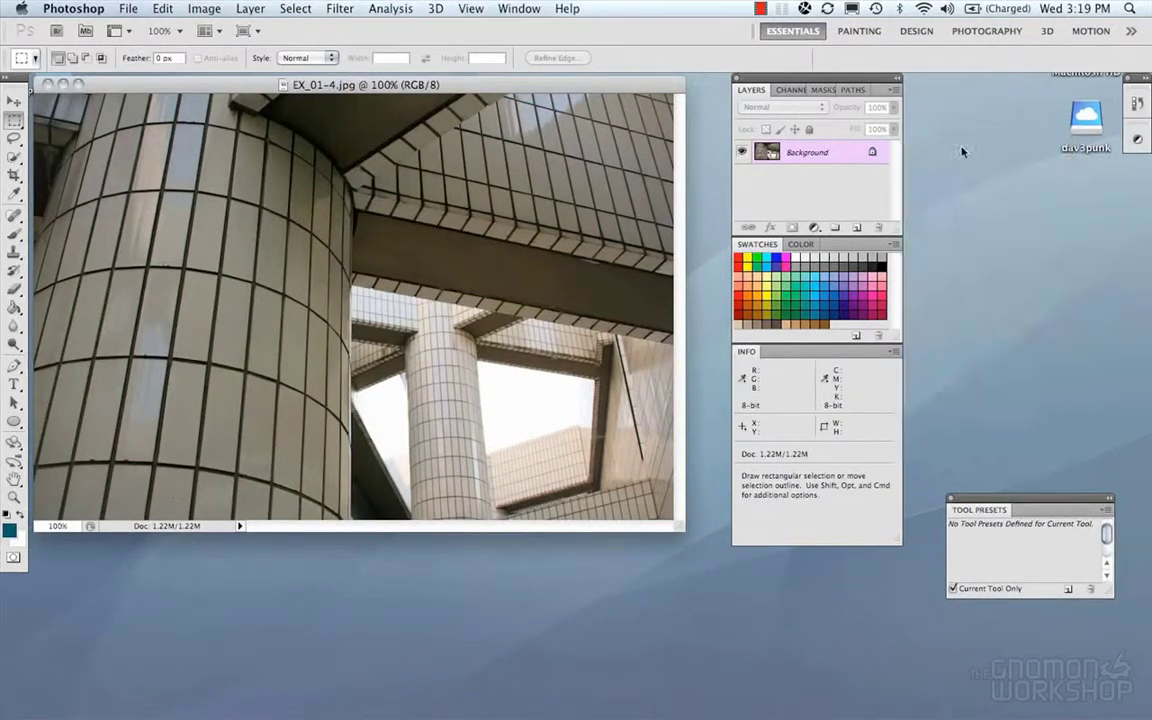
left_click(1135, 125)
left_click(1135, 125)
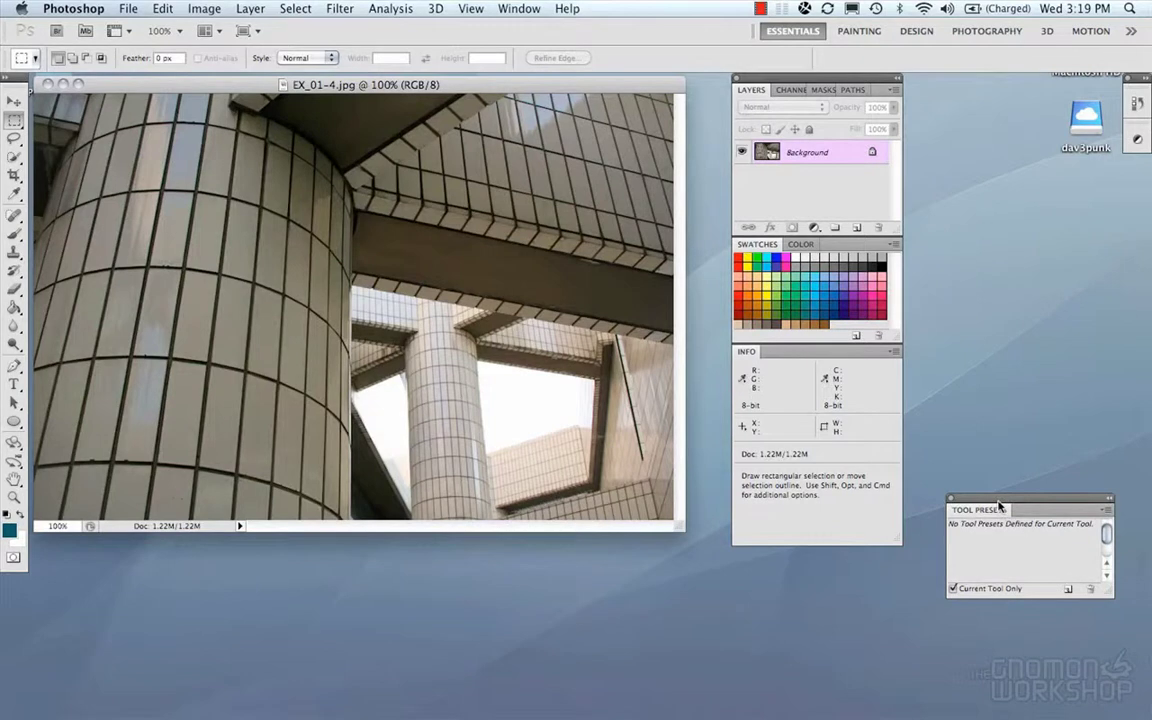
left_click_drag(998, 507, 790, 351)
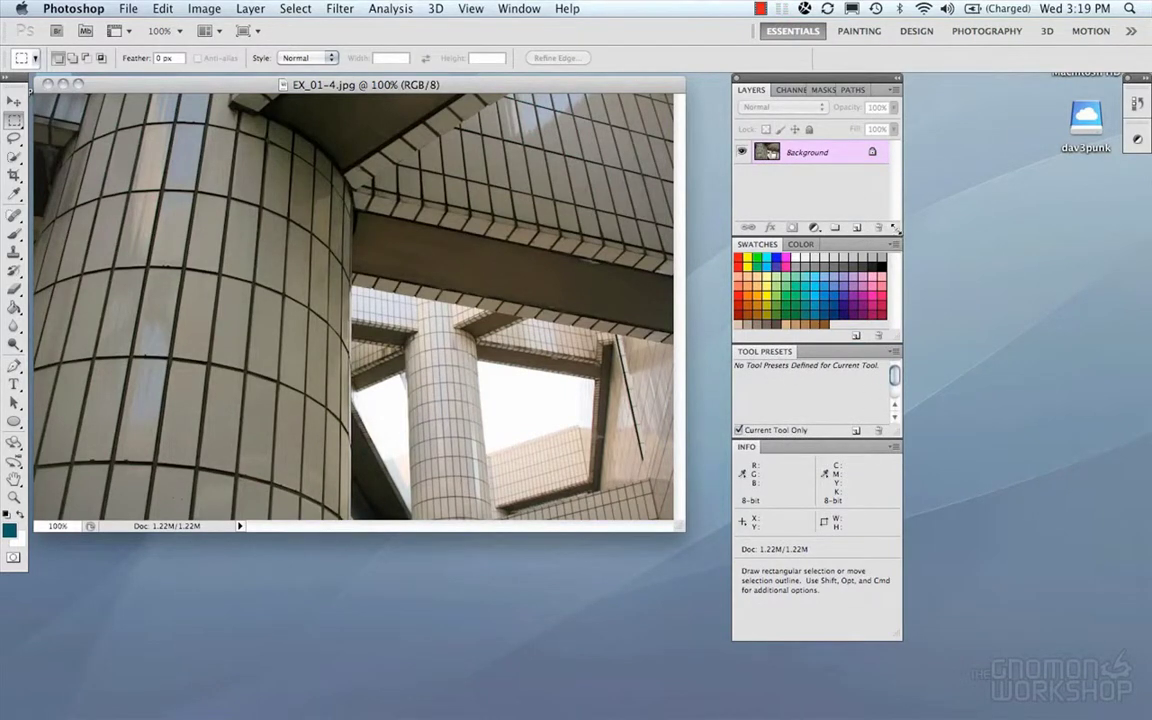
Step: Enlarge the Layers, Swatches and Tool Presets panels and dock the whole column at the right edge
mouse_move(895, 228)
left_mouse_down()
mouse_move(895, 270)
mouse_move(895, 244)
left_mouse_up()
left_click_drag(897, 352, 897, 380)
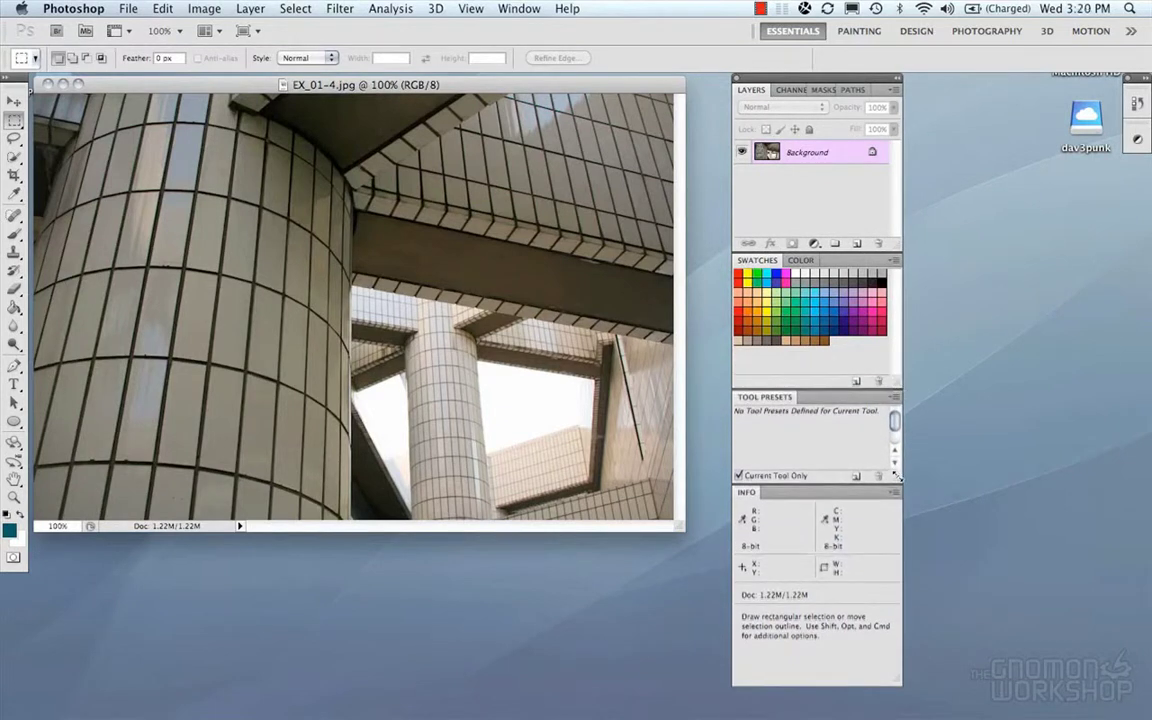
left_click_drag(899, 475, 899, 479)
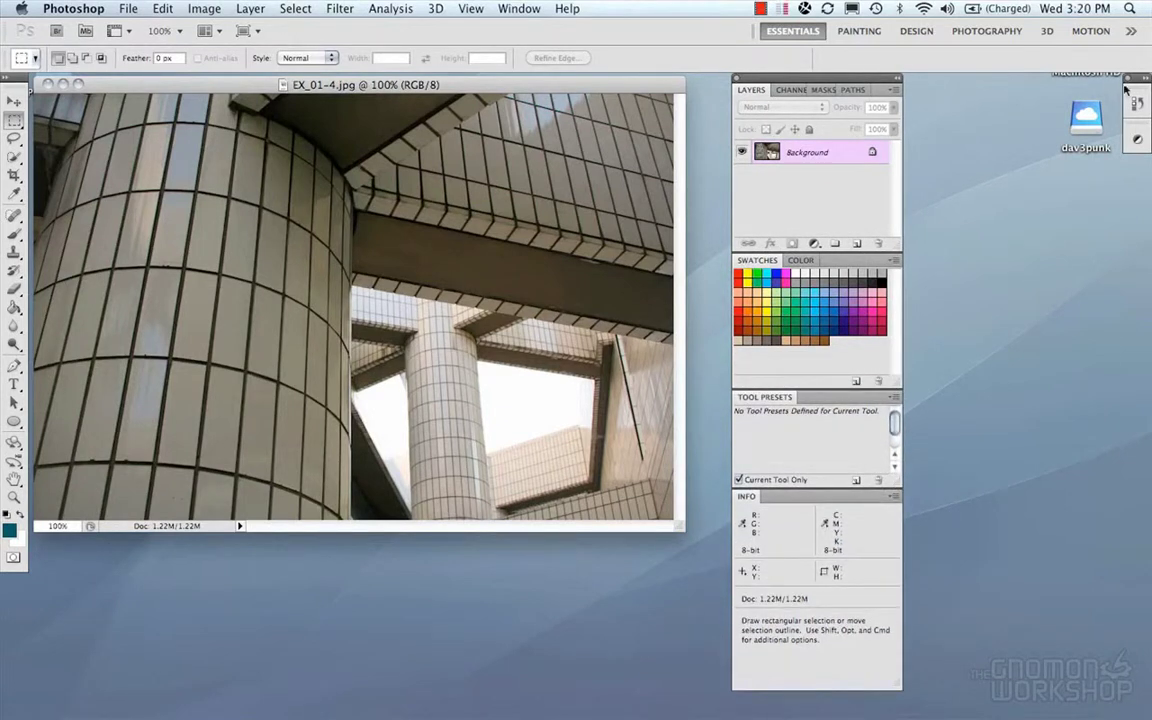
left_click_drag(838, 82, 1151, 90)
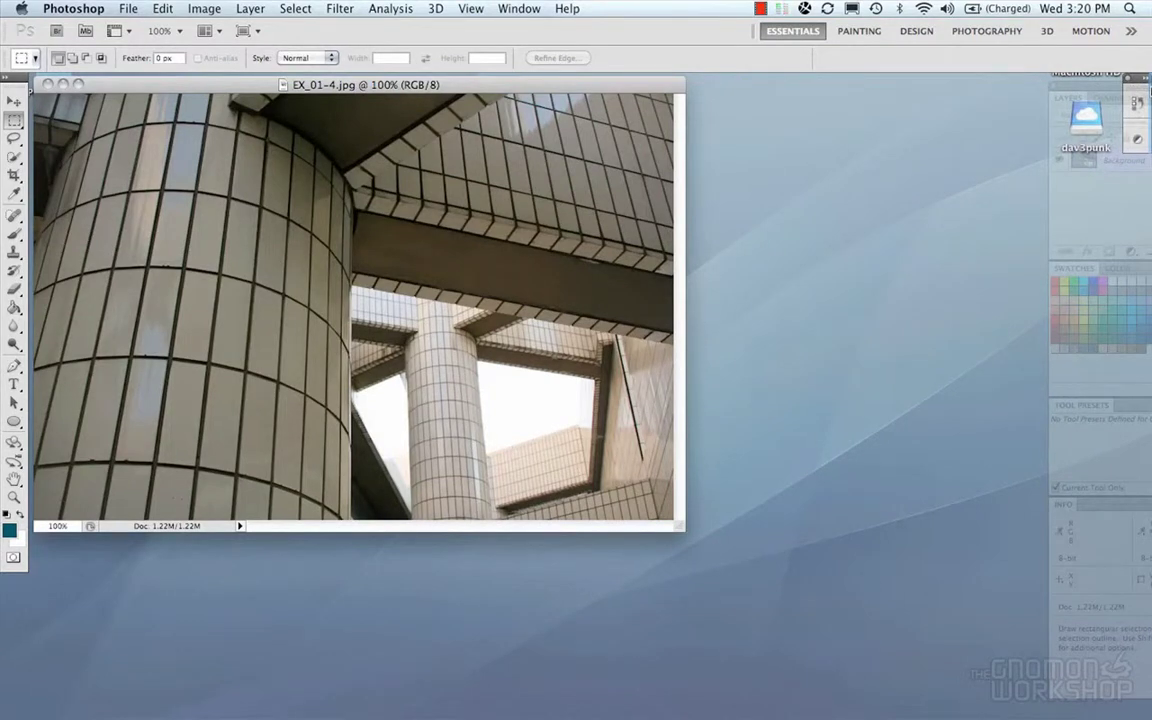
left_click_drag(1151, 90, 1149, 90)
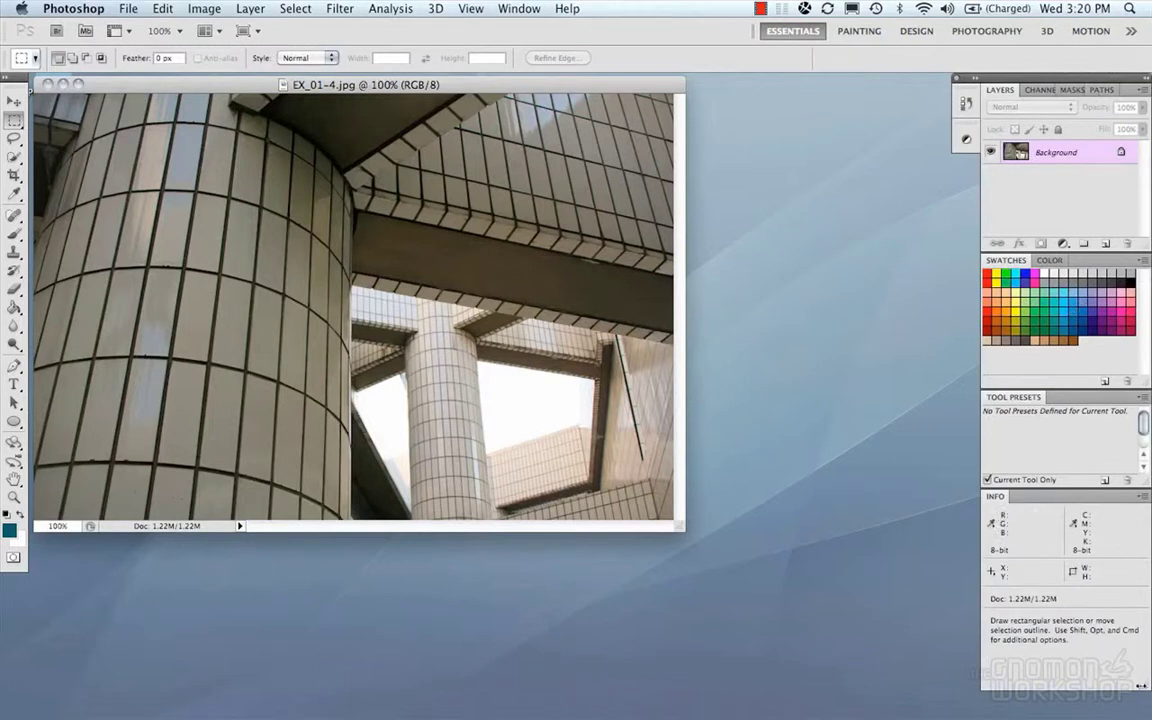
left_click_drag(1143, 686, 1145, 714)
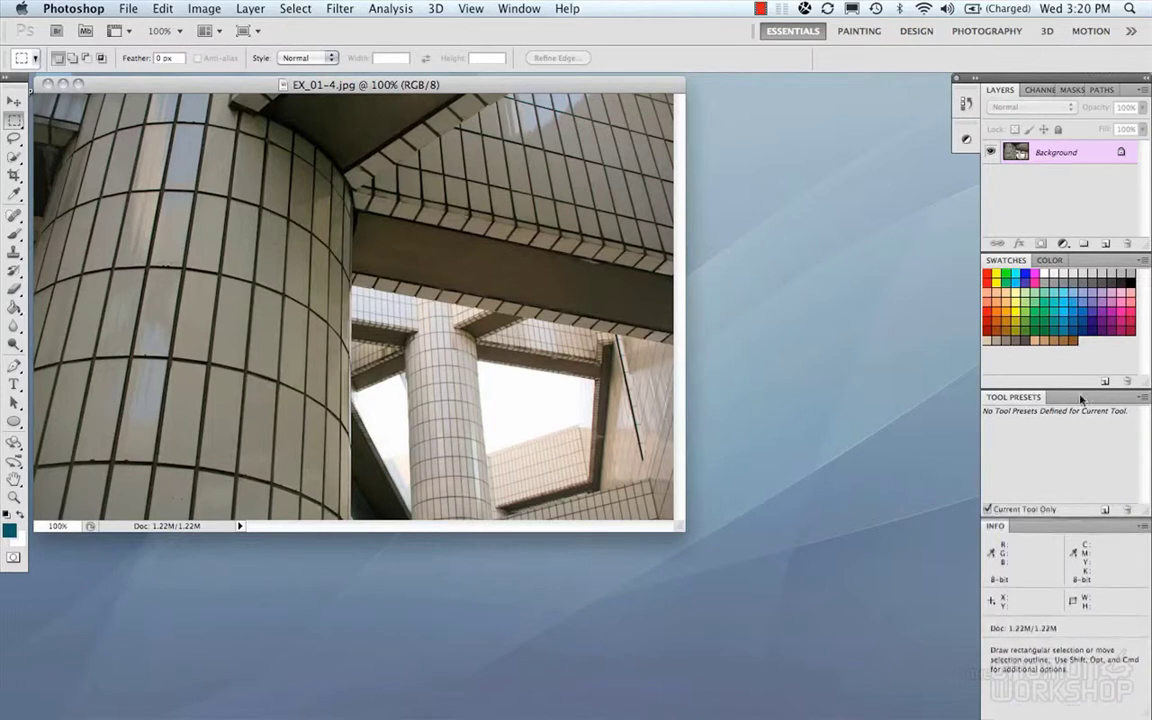
Step: Check the Masks, Channels, Layers and Paths tabs, then drag Paths out of the group
left_click(1065, 91)
left_click(1031, 90)
left_click(998, 90)
left_click(1101, 90)
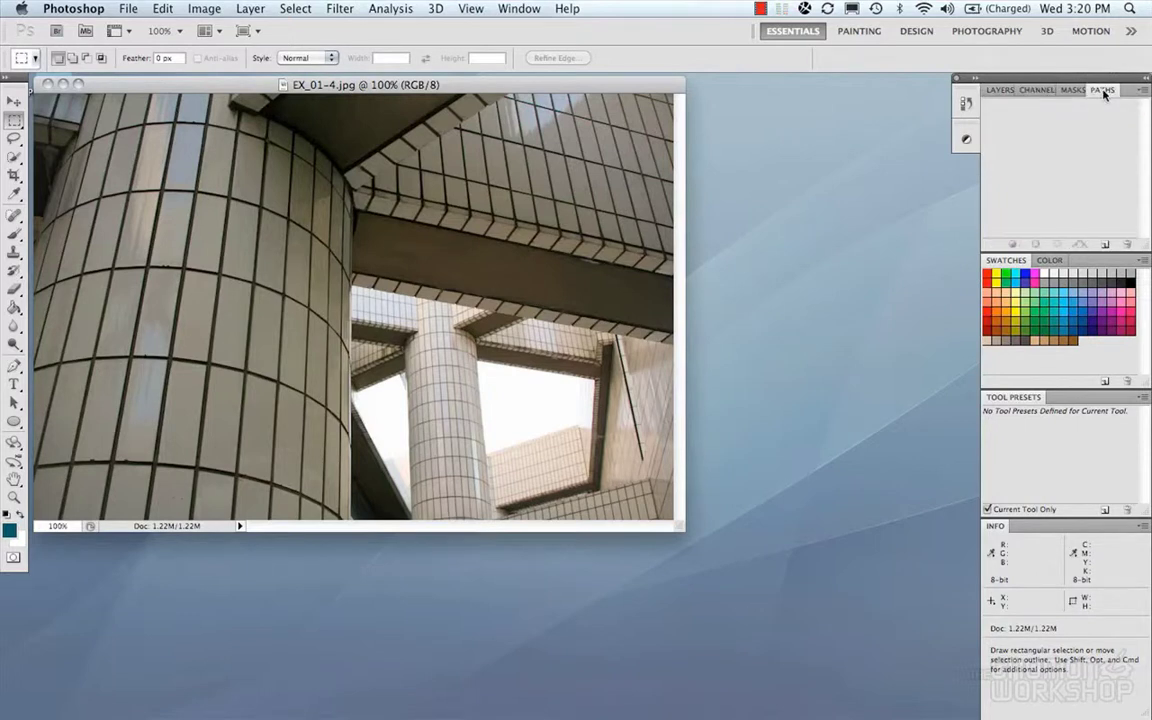
left_click_drag(1100, 92, 960, 175)
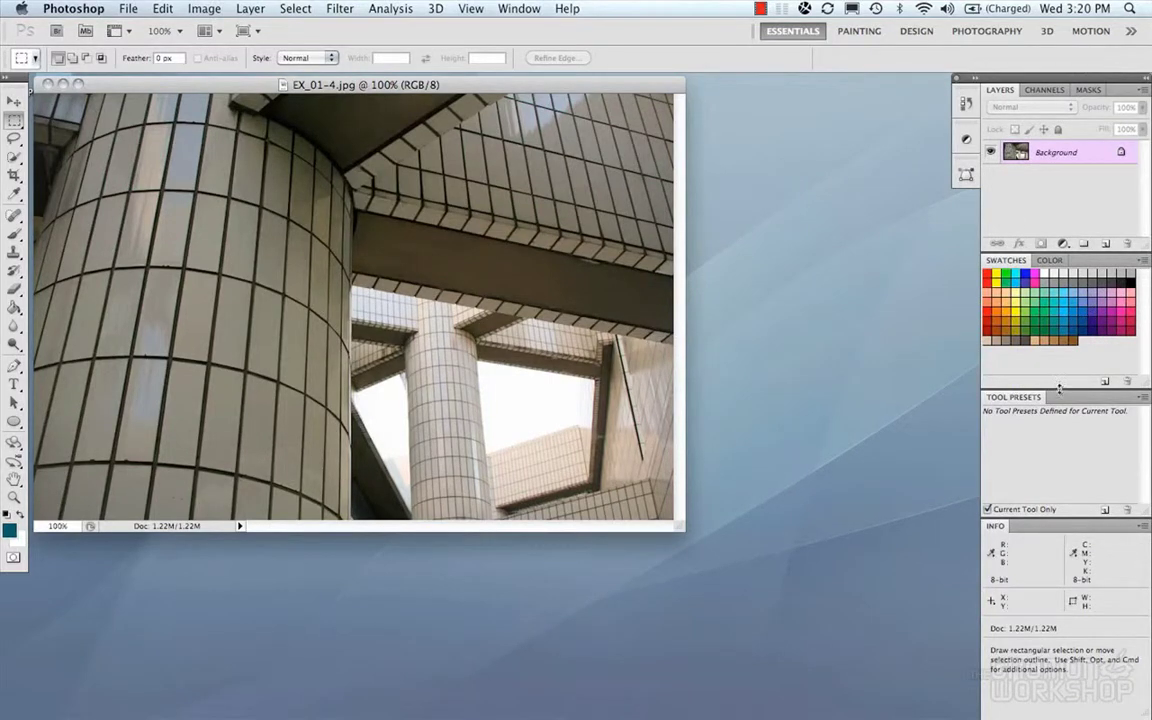
left_click_drag(1059, 389, 1059, 388)
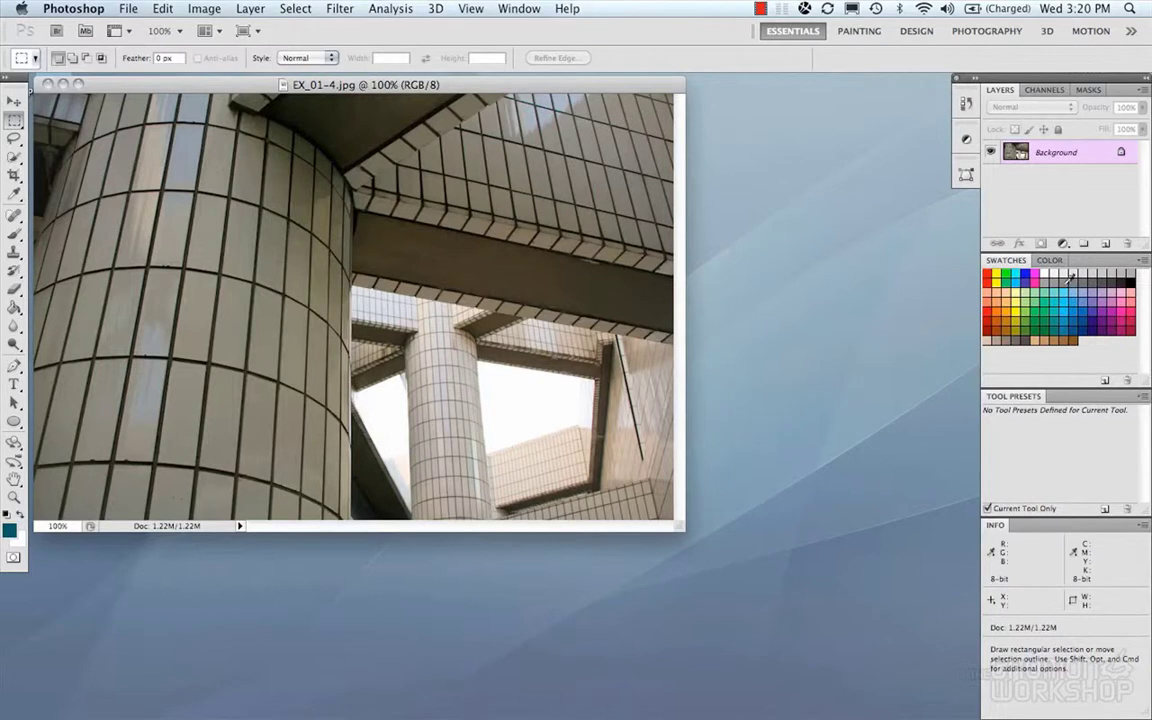
left_click(1131, 31)
left_click(1104, 357)
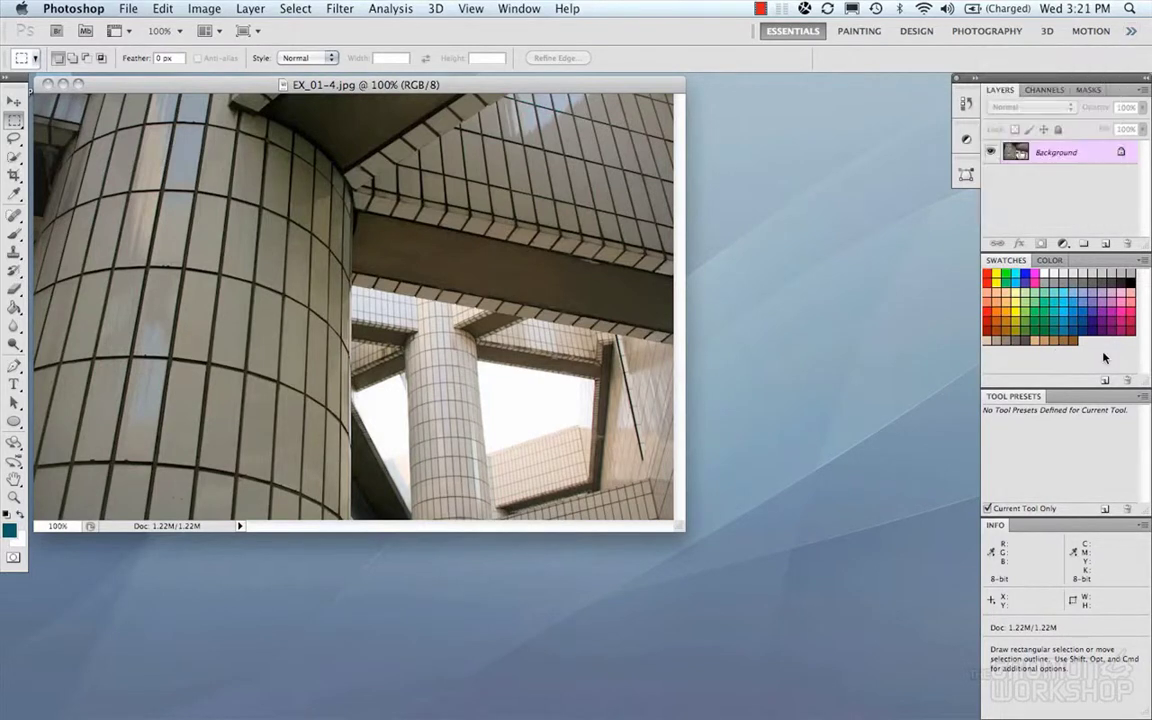
Step: Save a new workspace named 'Davz_General' with Keyboard Shortcuts and Menus included
left_click(1131, 33)
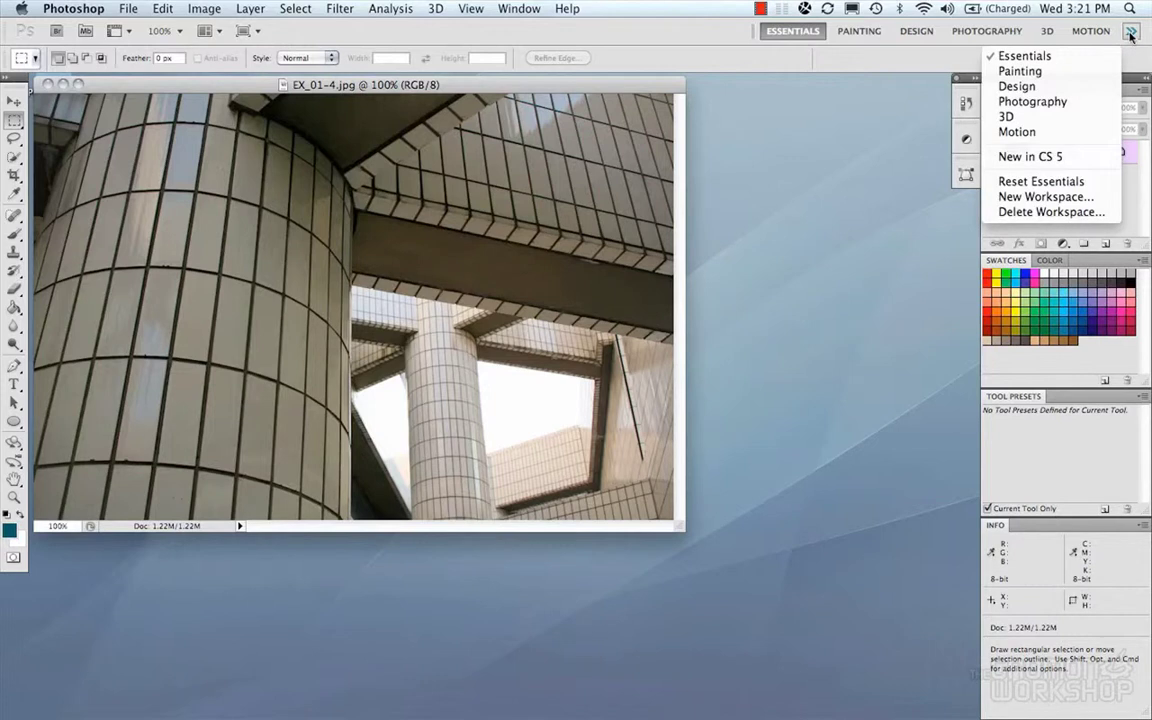
left_click(1042, 198)
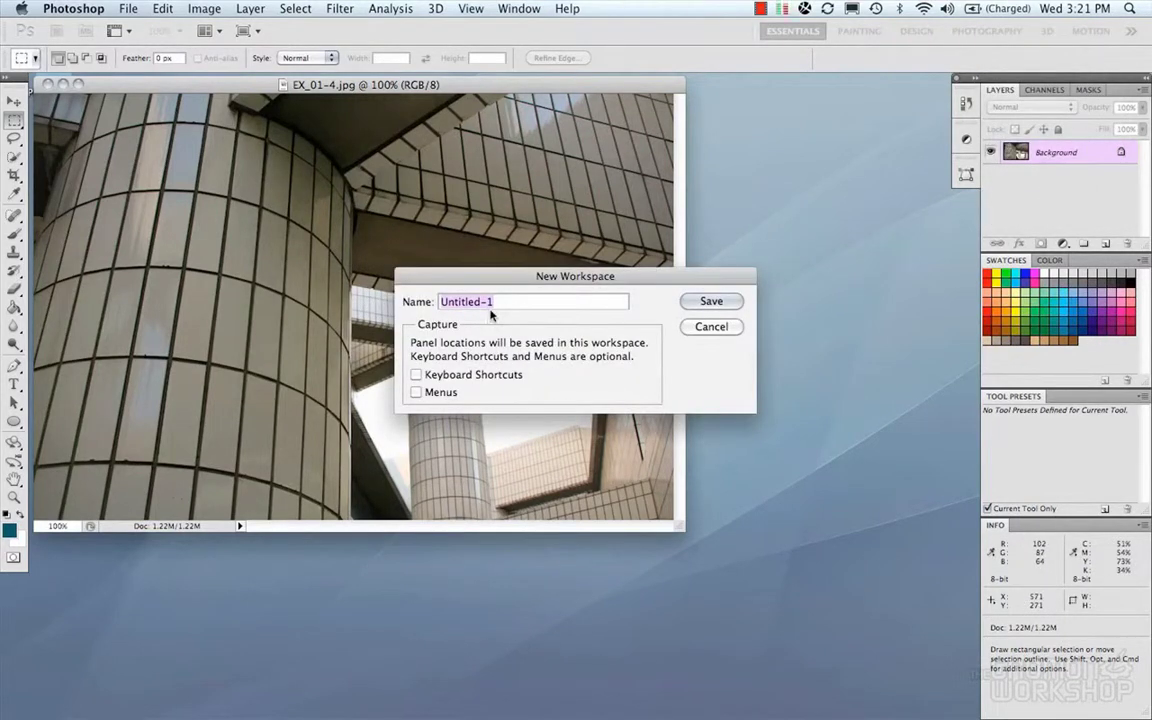
type("Davz_General")
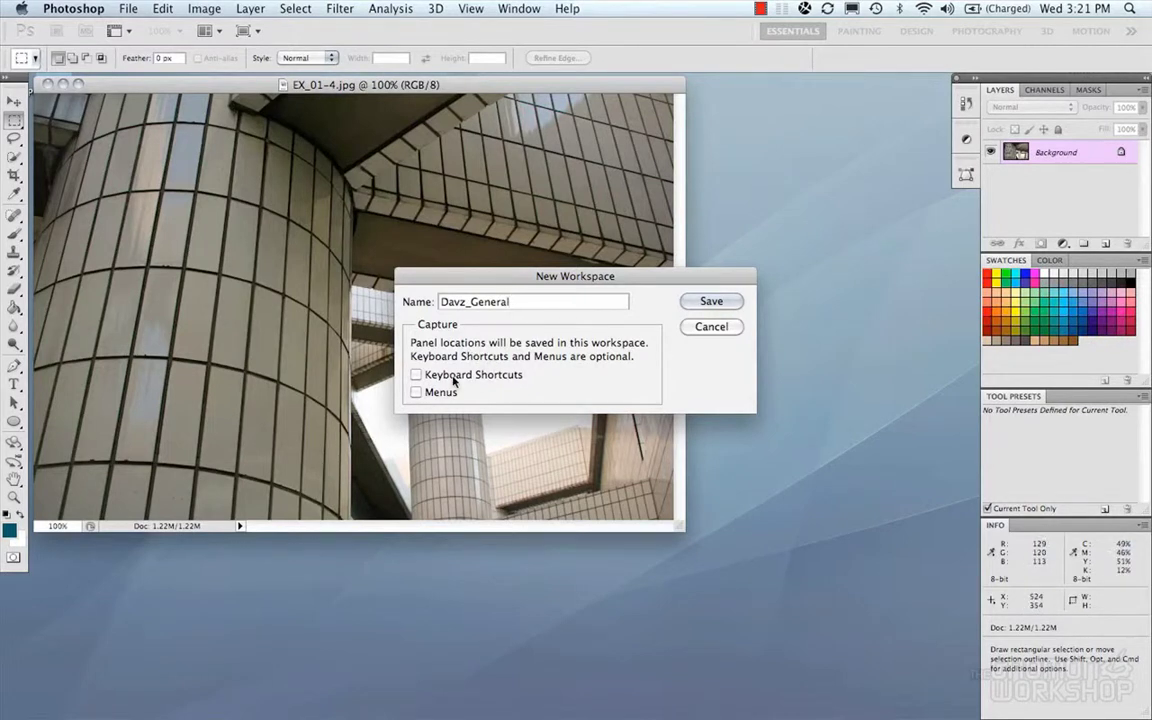
left_click(417, 374)
left_click(417, 392)
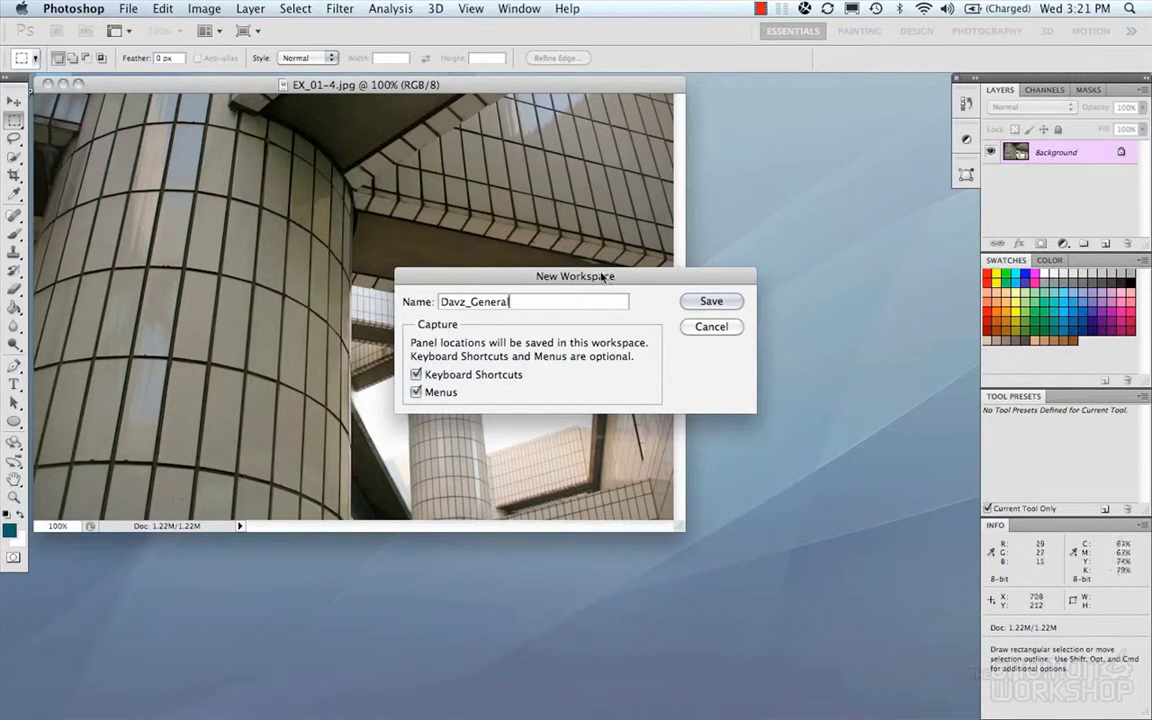
left_click_drag(546, 272, 628, 232)
left_click(793, 260)
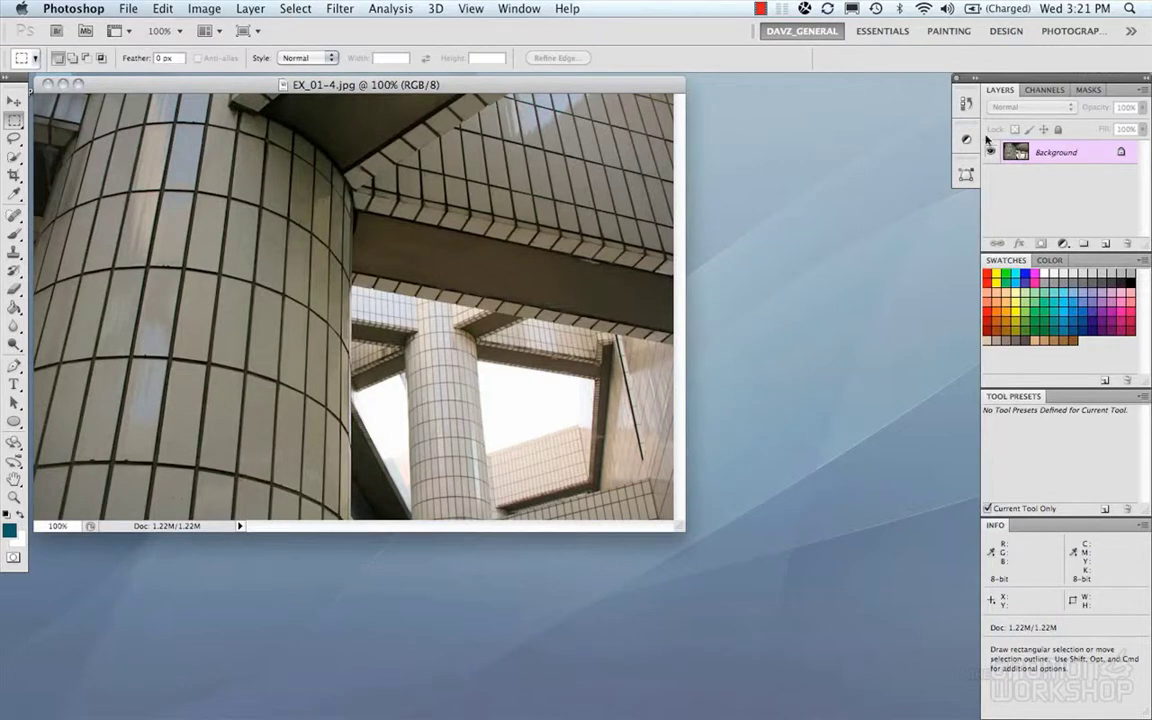
Step: Reset Essentials to its default layout, test-load Davz_General, then switch back to Essentials
left_click(899, 31)
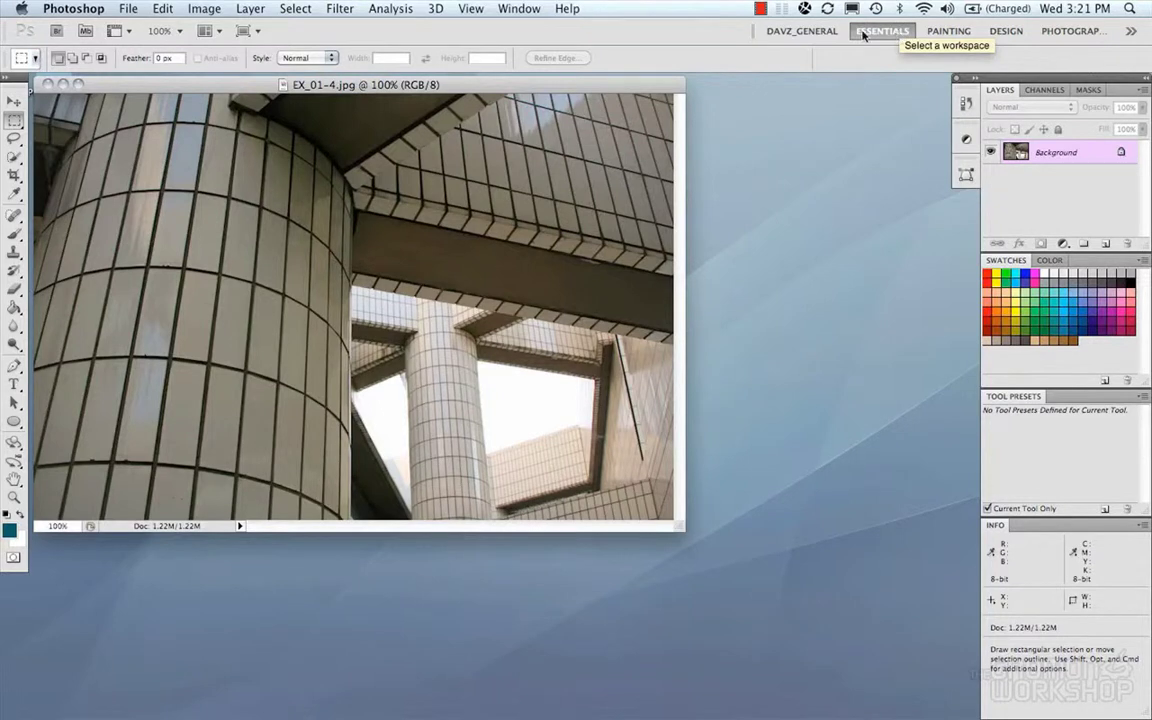
left_click(899, 32)
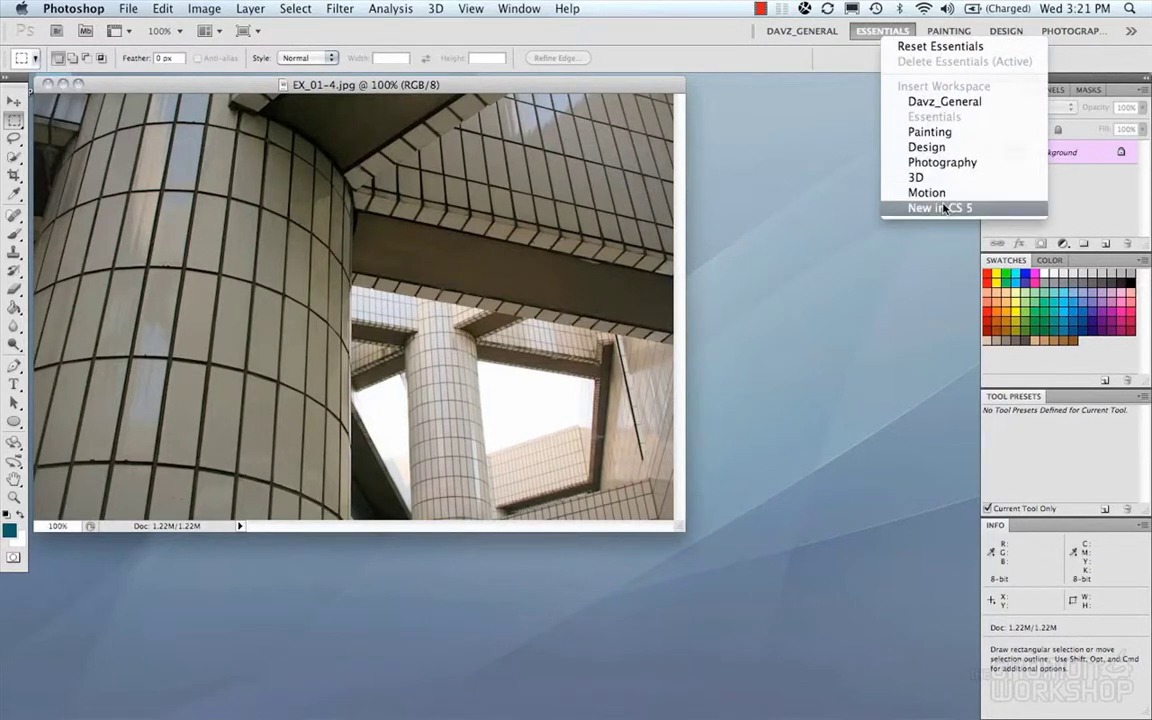
left_click(912, 46)
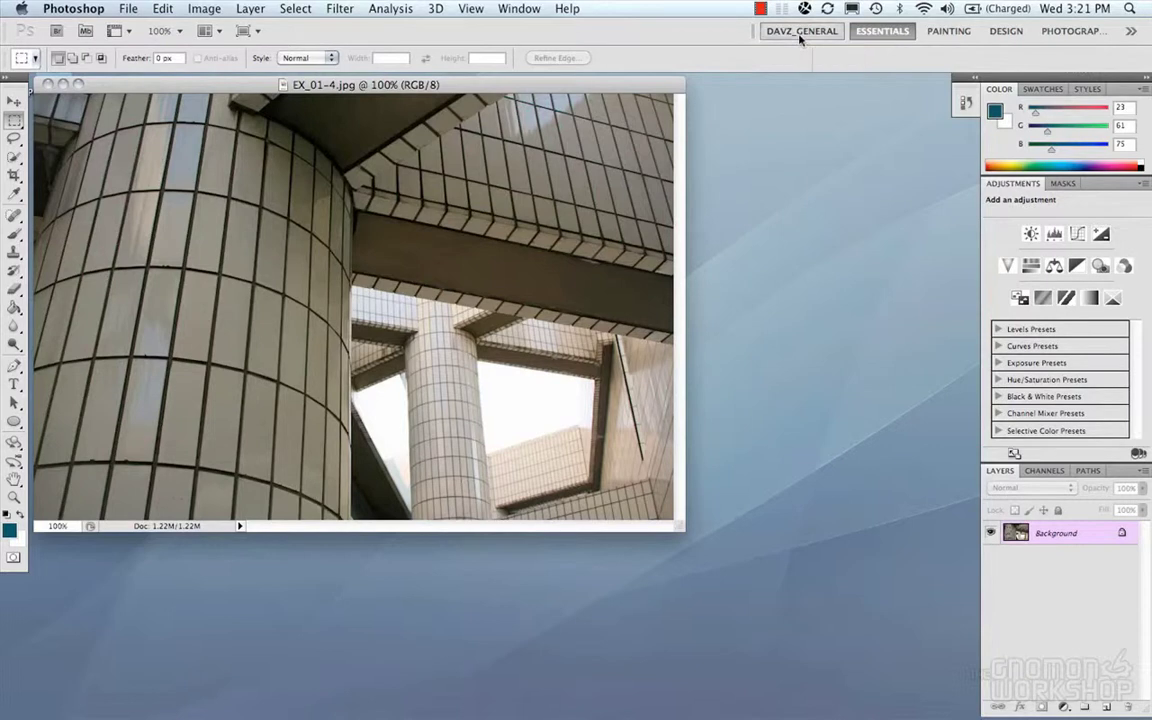
left_click(800, 33)
left_click(882, 31)
Step: Tear the Adjustments panel out of the dock as a floating panel and test collapsing and expanding it
left_click_drag(1015, 188, 825, 122)
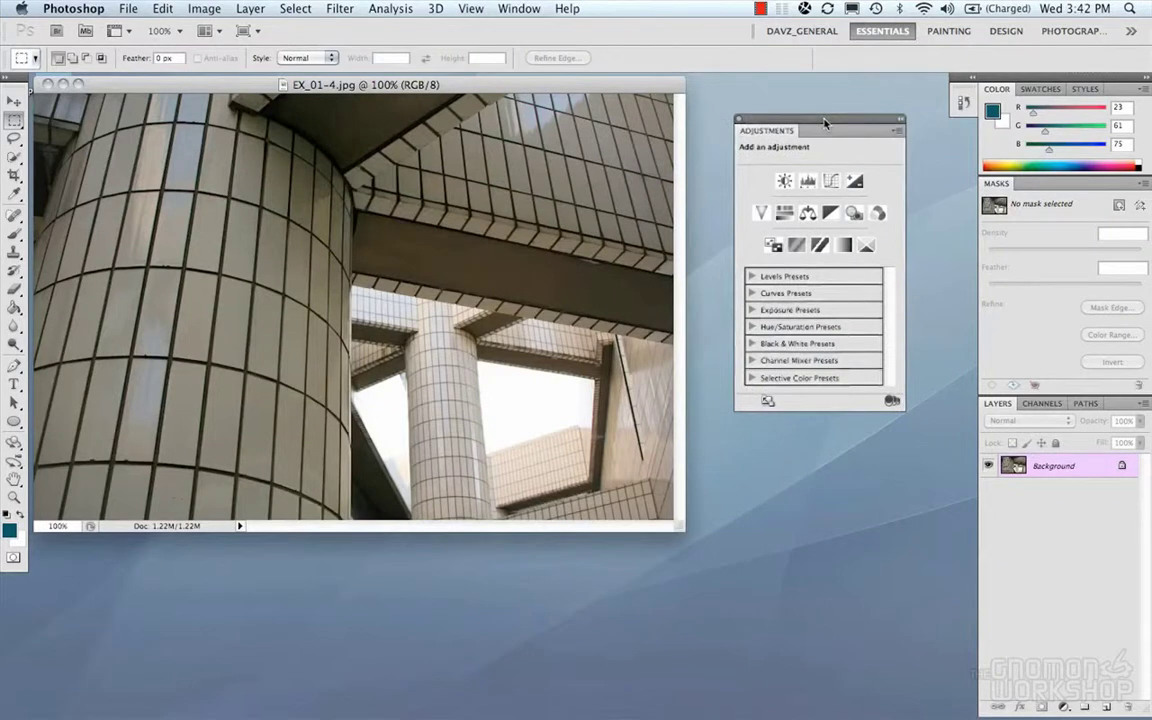
double_click(825, 122)
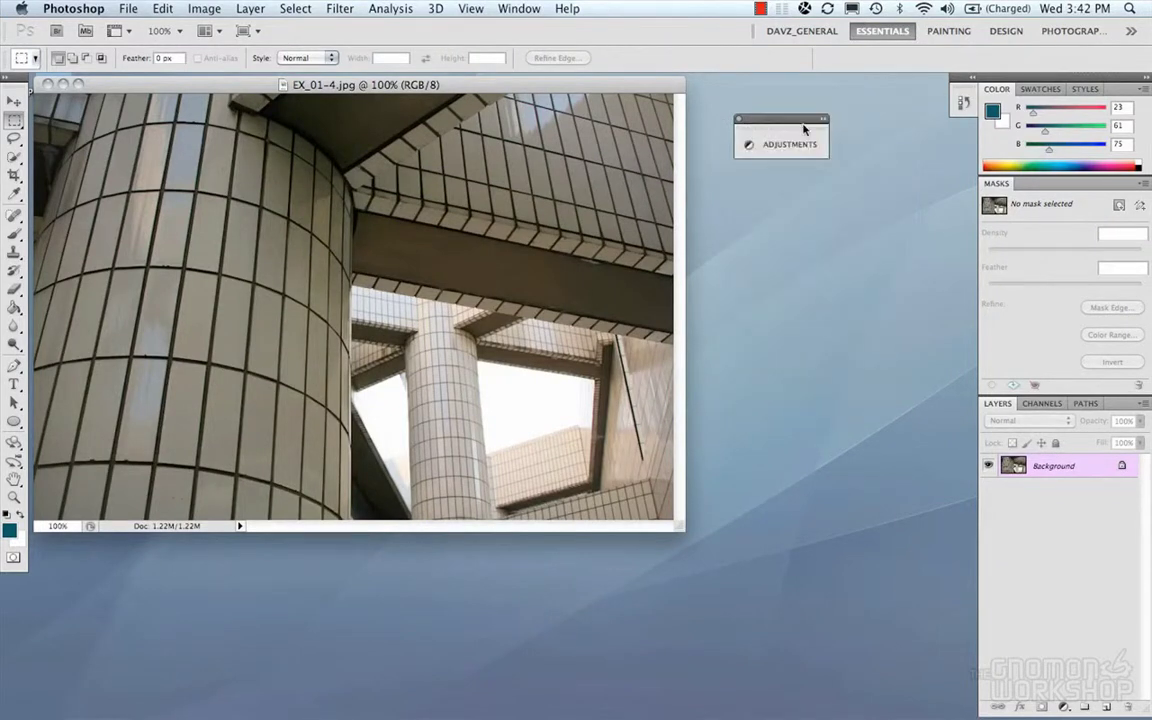
double_click(793, 124)
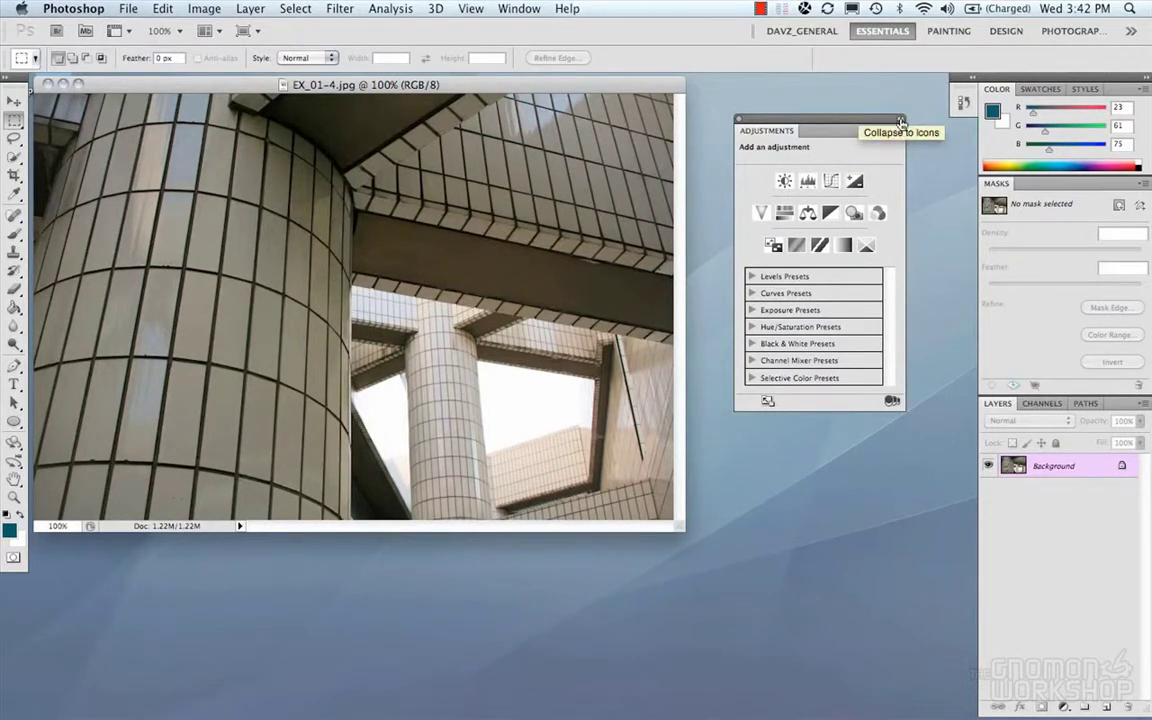
left_click(902, 123)
left_click(826, 123)
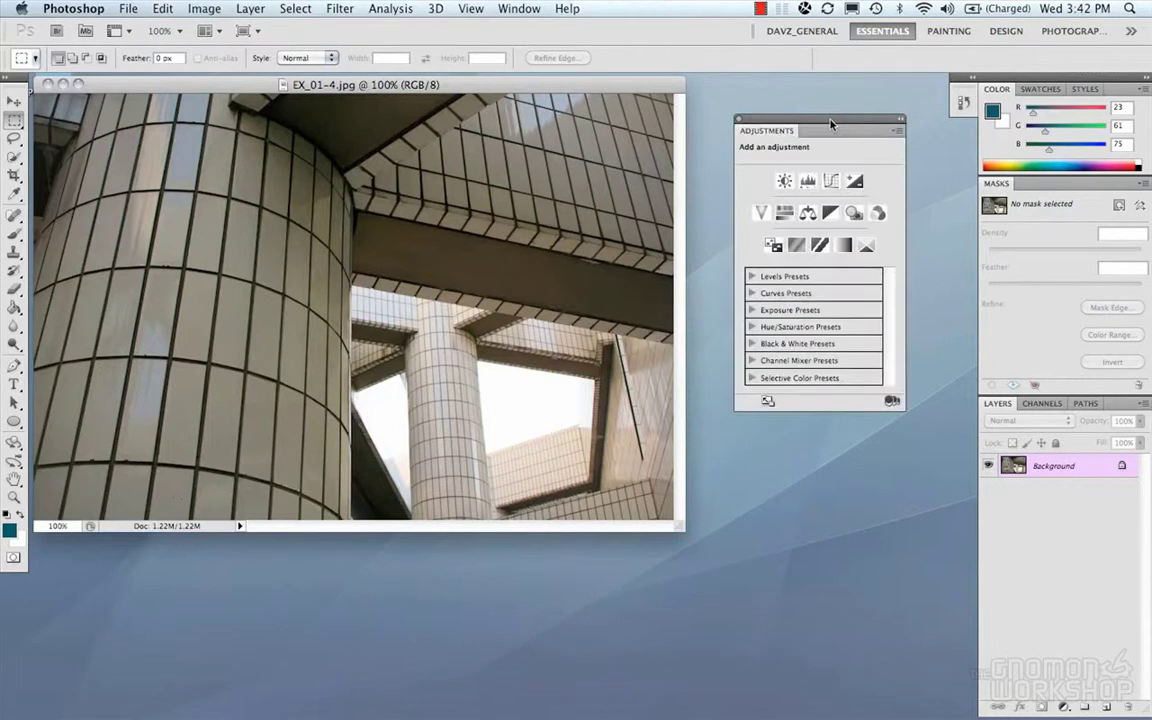
left_click_drag(747, 107, 758, 103)
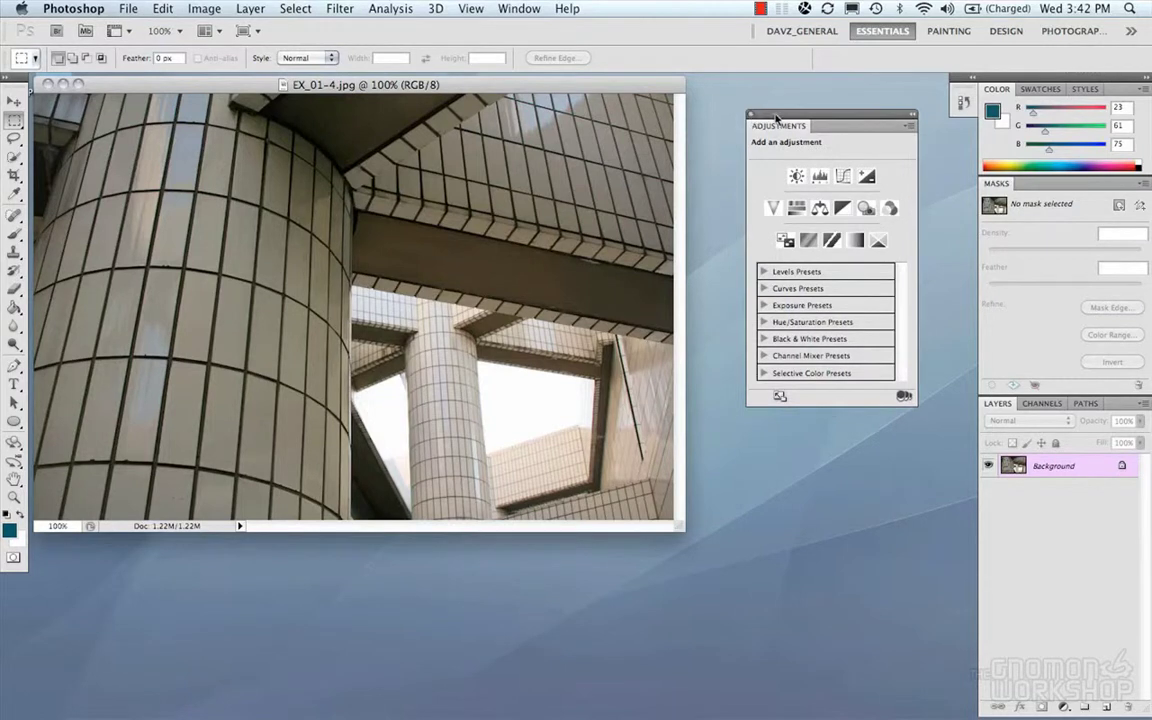
left_click_drag(777, 117, 765, 117)
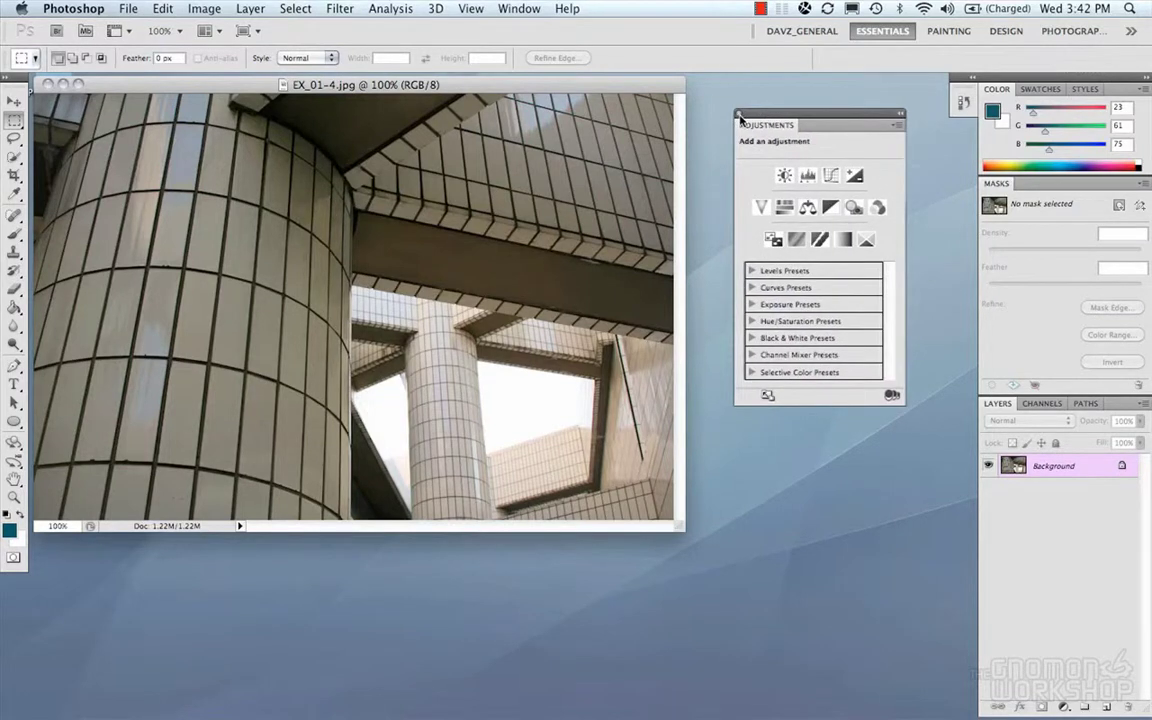
Step: Close the floating Adjustments panel, reopen it from Window > Adjustments, and reposition it
left_click(740, 115)
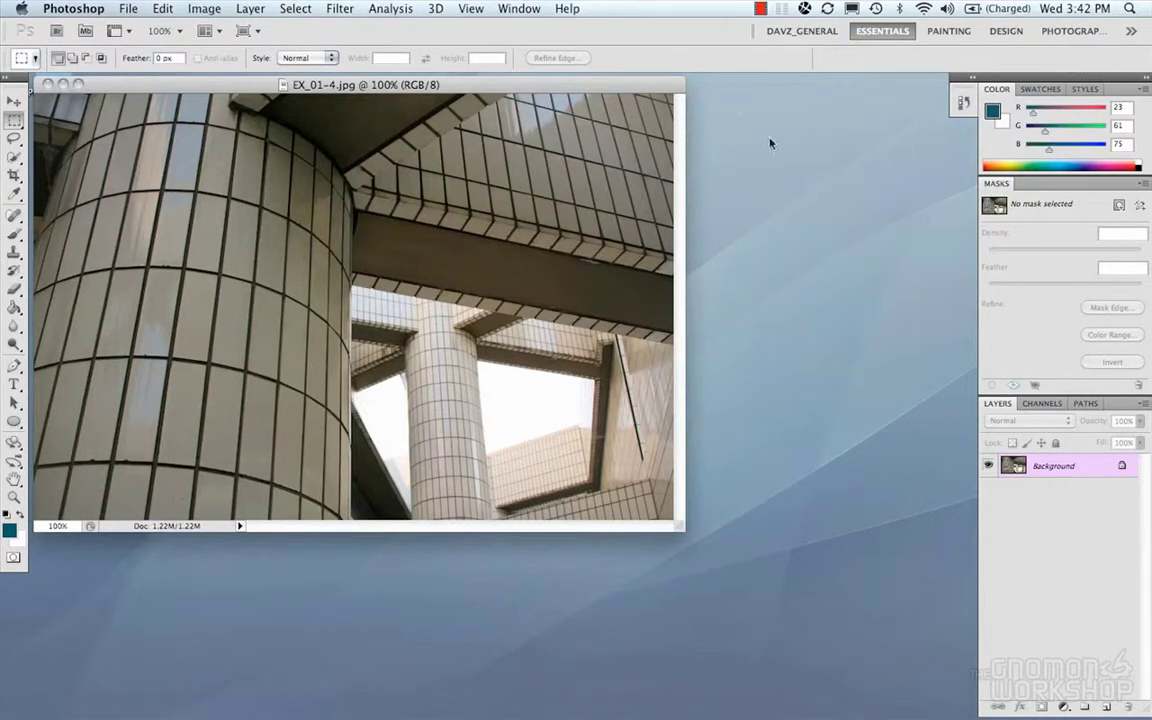
left_click(515, 8)
left_click(530, 134)
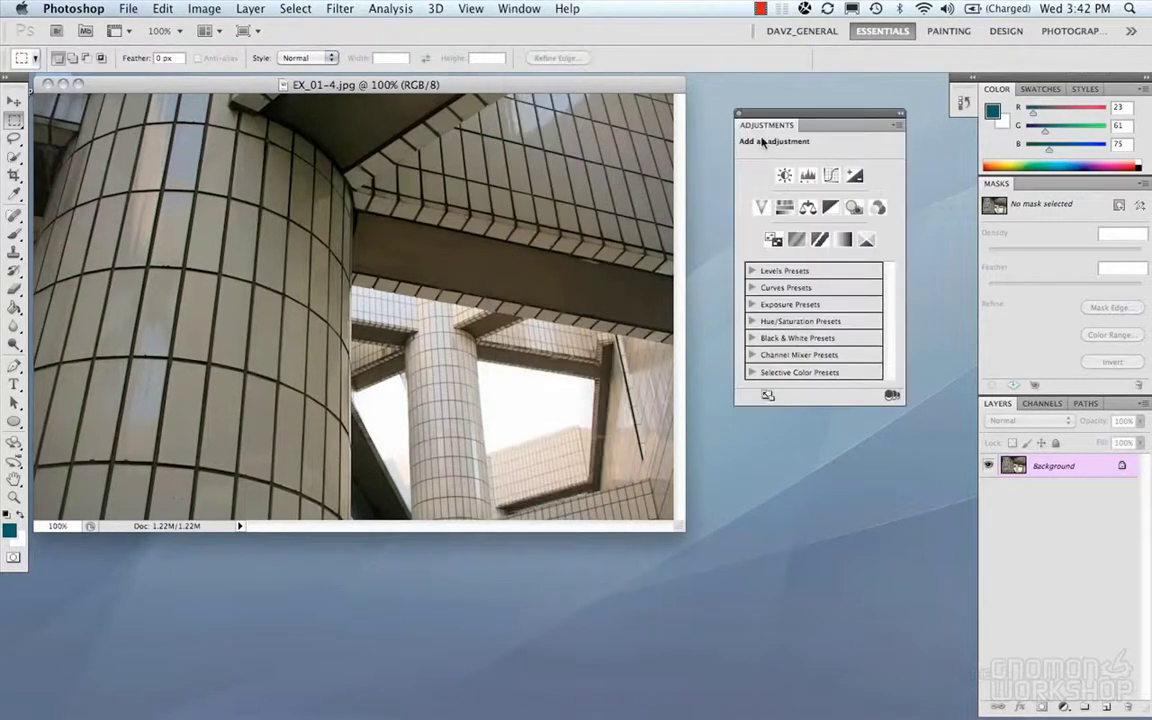
left_click_drag(746, 118, 742, 110)
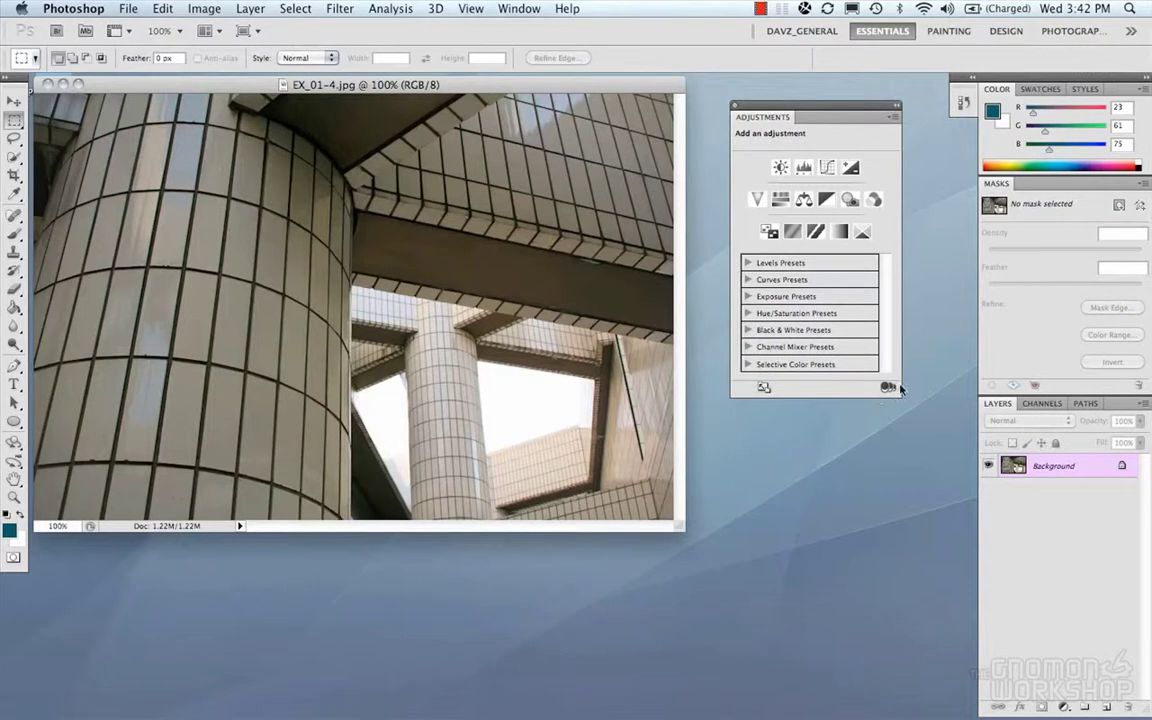
left_click_drag(760, 104, 762, 104)
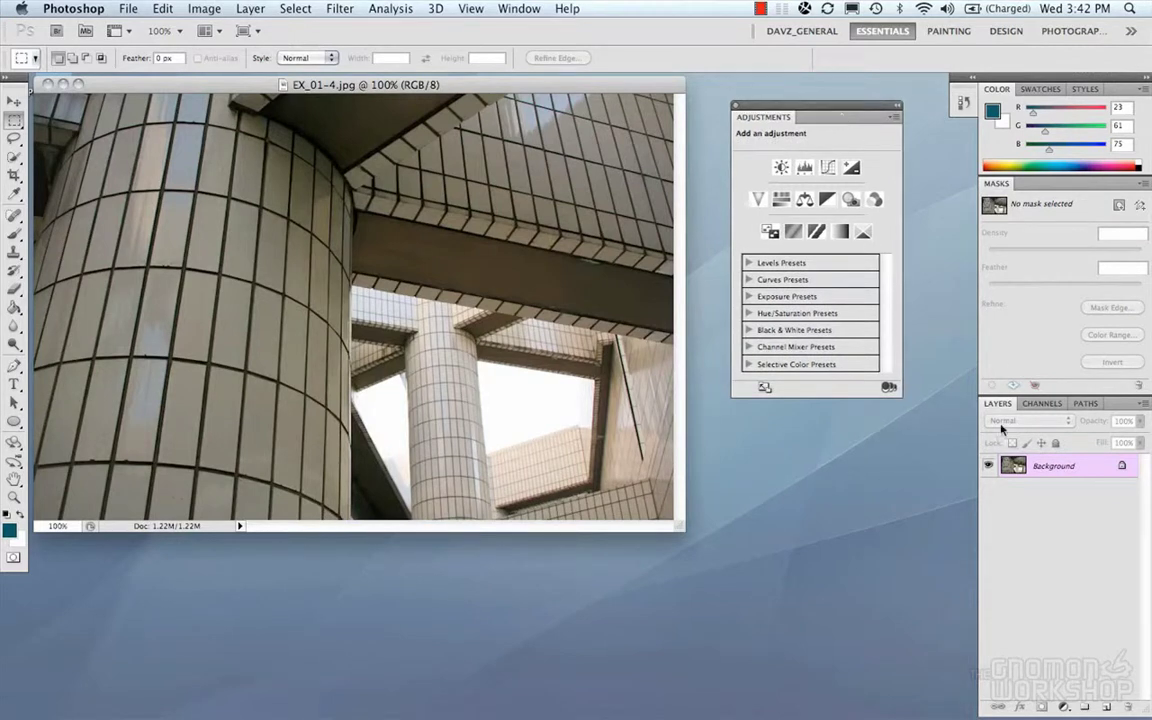
Step: Group the Layers panel with Adjustments and dock that group as icons beside History
left_click_drag(997, 403, 797, 123)
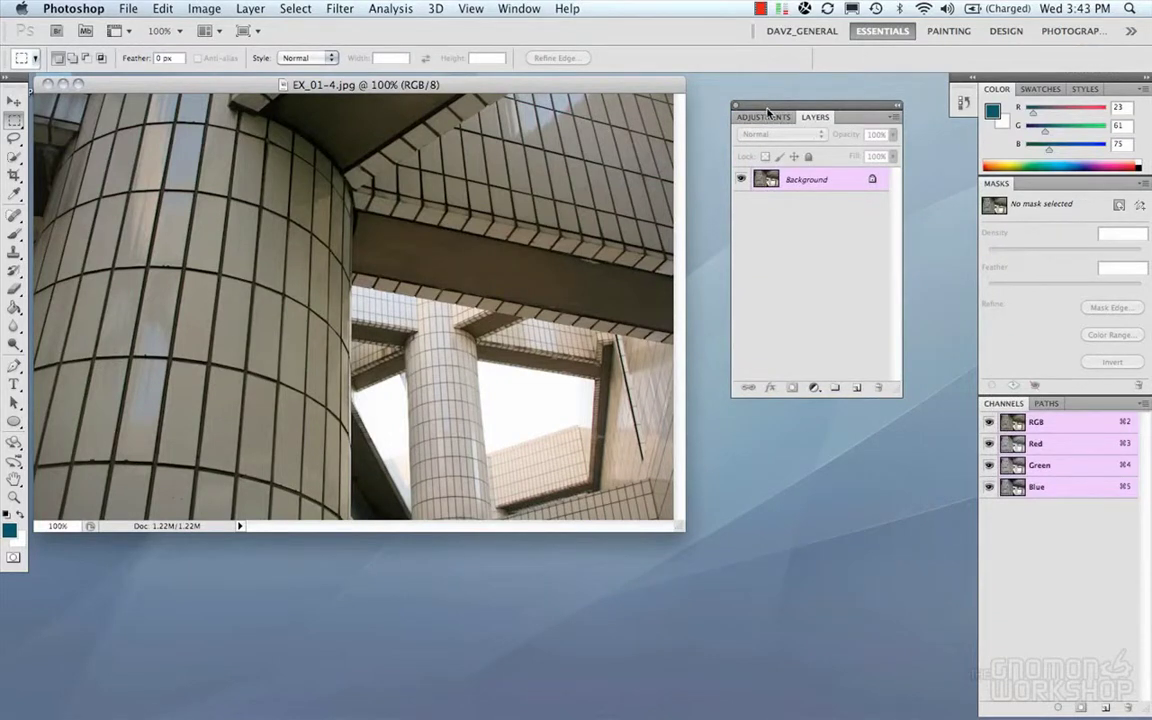
left_click_drag(764, 108, 955, 132)
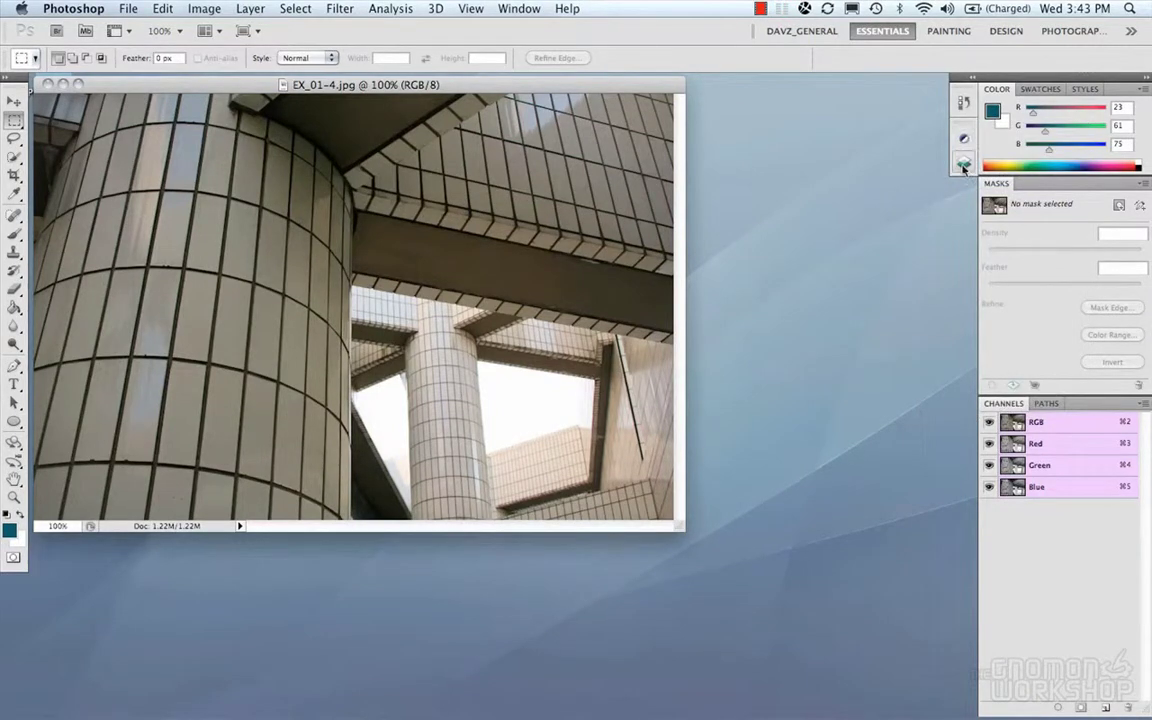
left_click(972, 82)
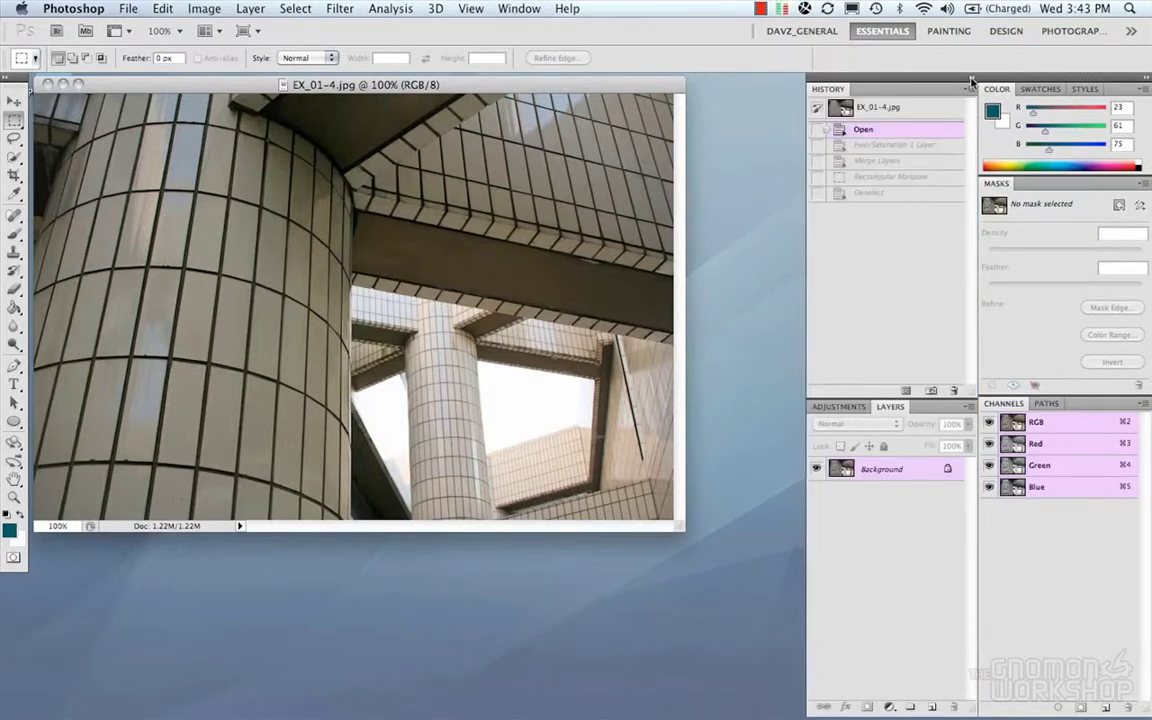
left_click(972, 82)
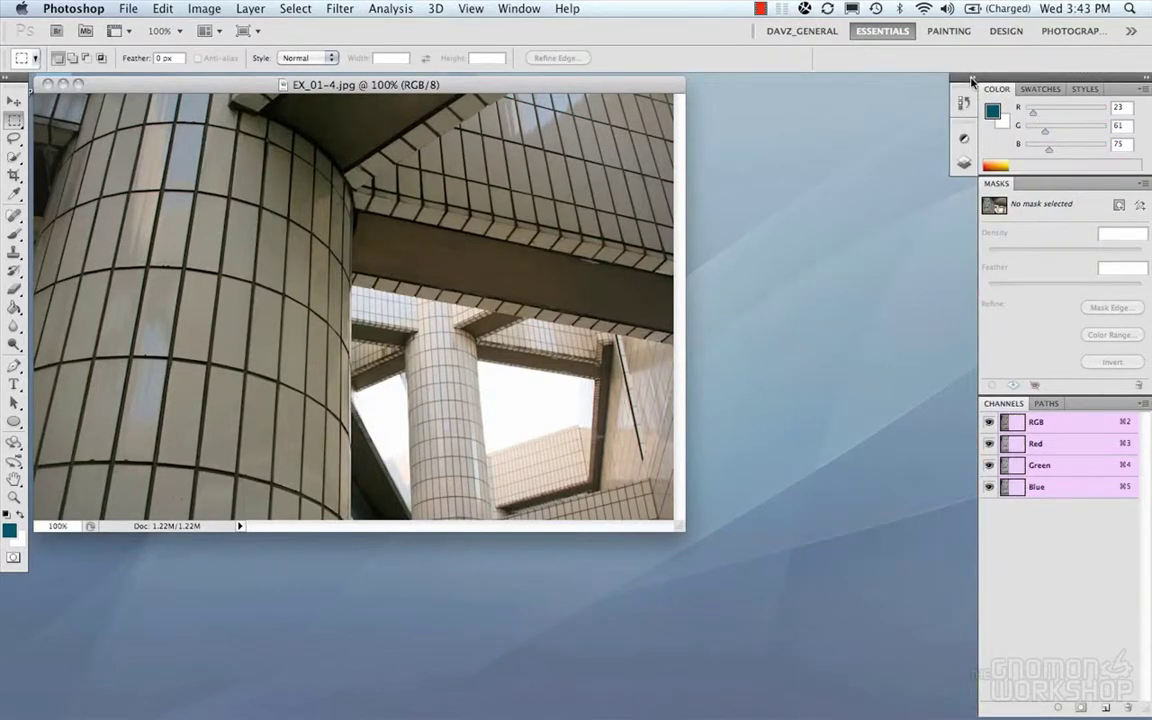
Step: Collapse the Color, Masks and Channels column to icons, float it, then switch to the Davz_General workspace
left_click(1147, 81)
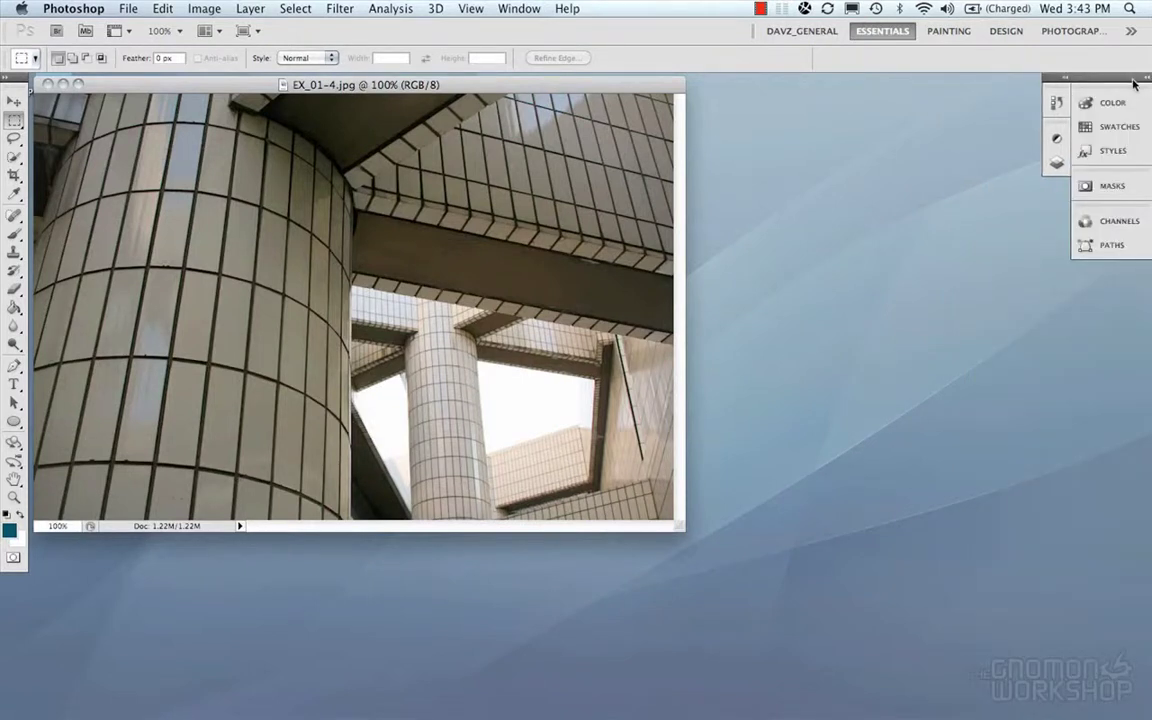
left_click_drag(1107, 83, 891, 138)
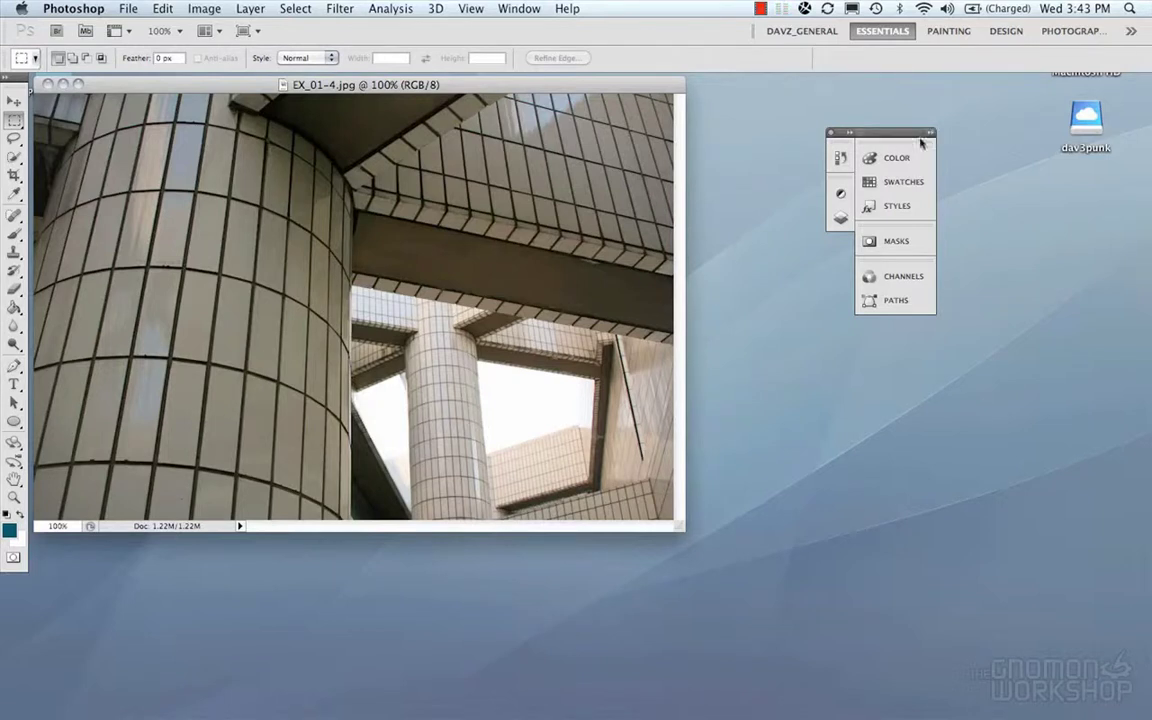
left_click(813, 32)
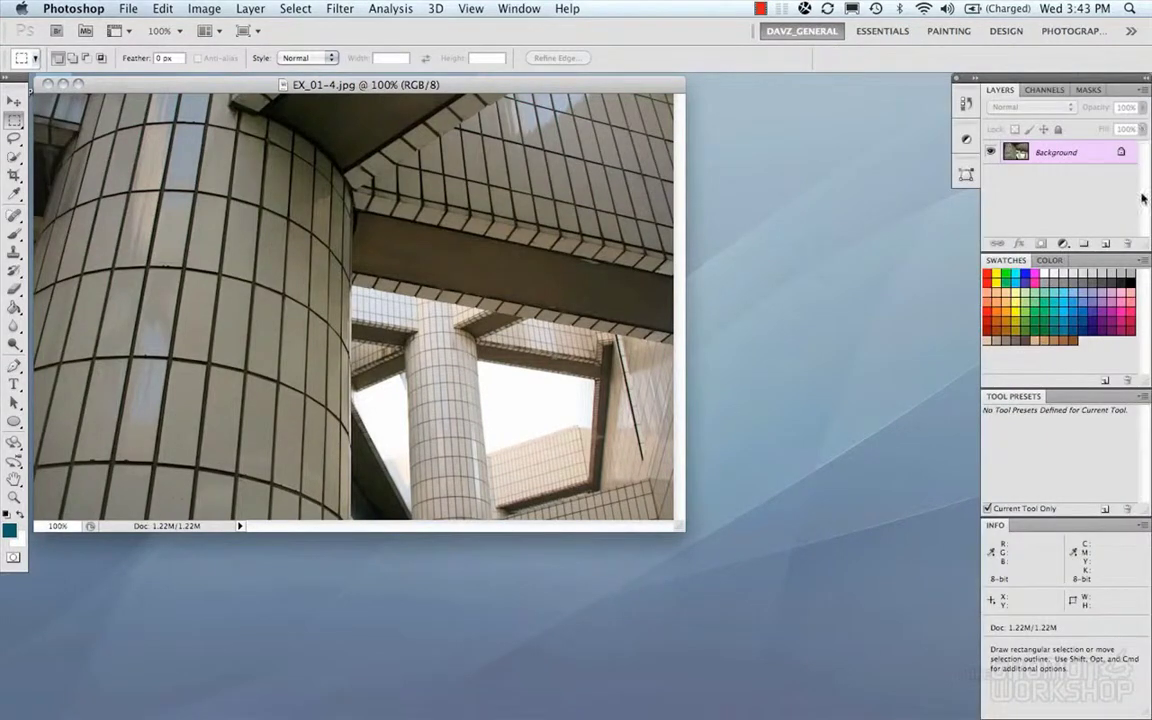